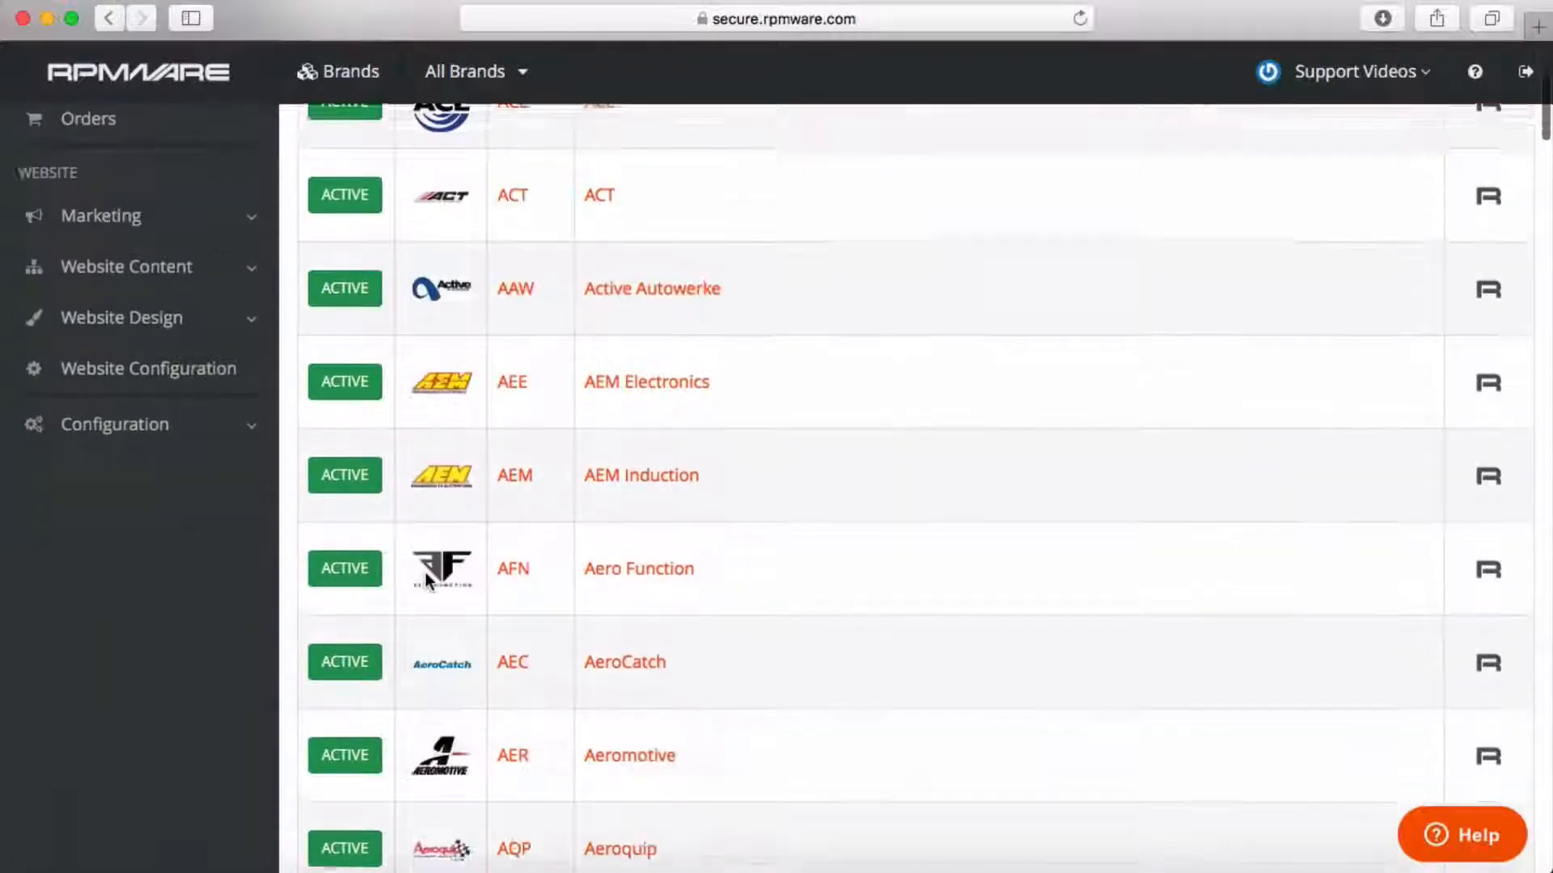
Find AEM Induction in the Brands list and open its brand page.
{"action": "scroll", "coordinate": [427, 581], "scroll_direction": "up", "scroll_amount": 6}
{"action": "scroll", "coordinate": [425, 571], "scroll_direction": "down", "scroll_amount": 5}
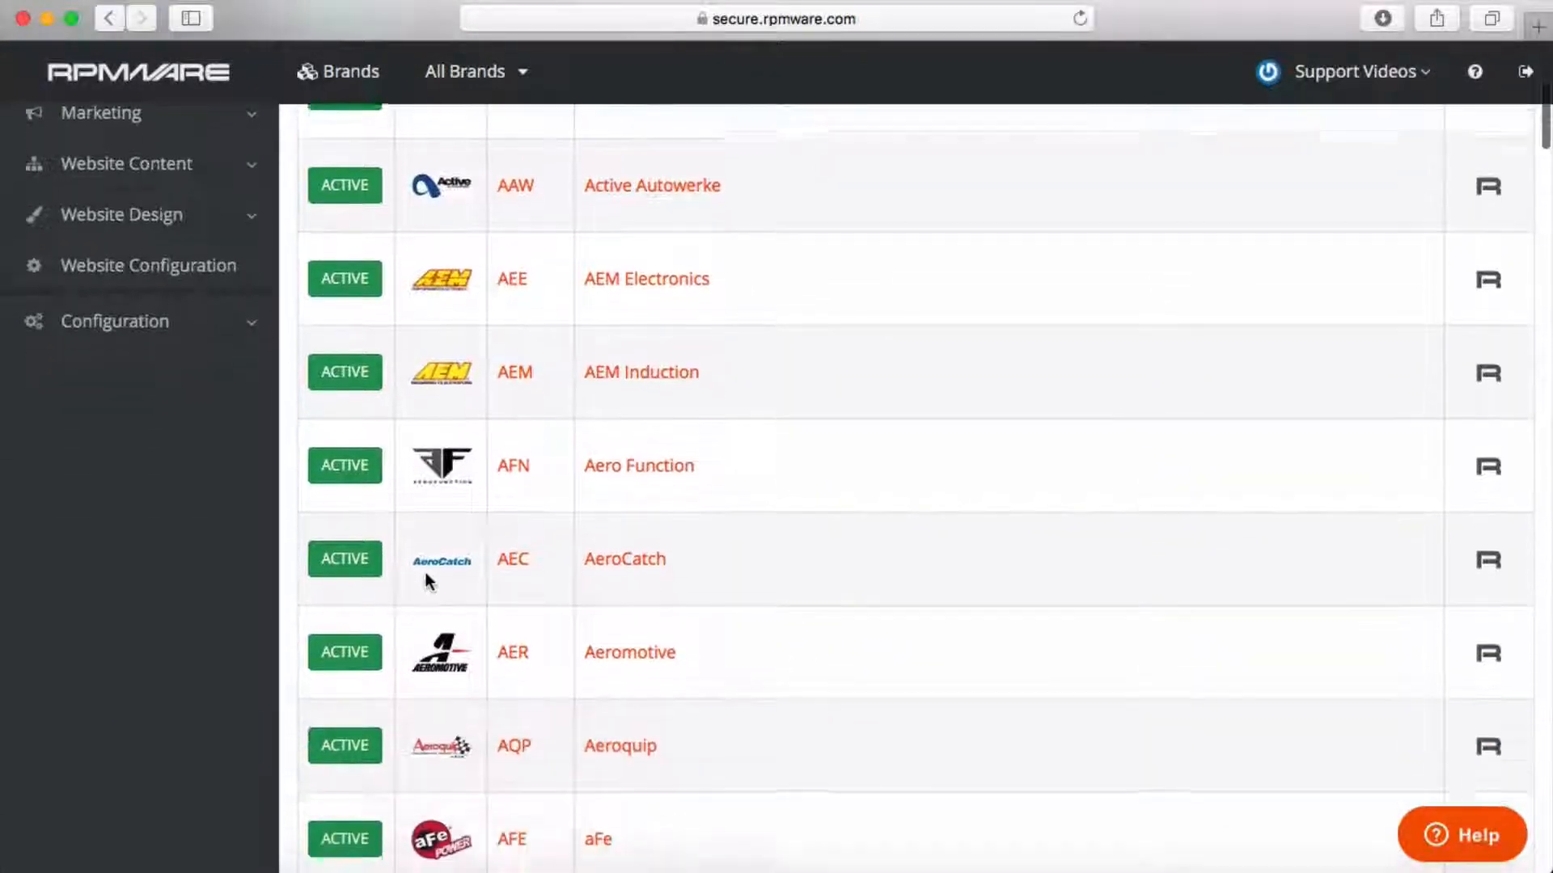
{"action": "scroll", "coordinate": [426, 572], "scroll_direction": "up", "scroll_amount": 4}
{"action": "left_click", "coordinate": [668, 496]}
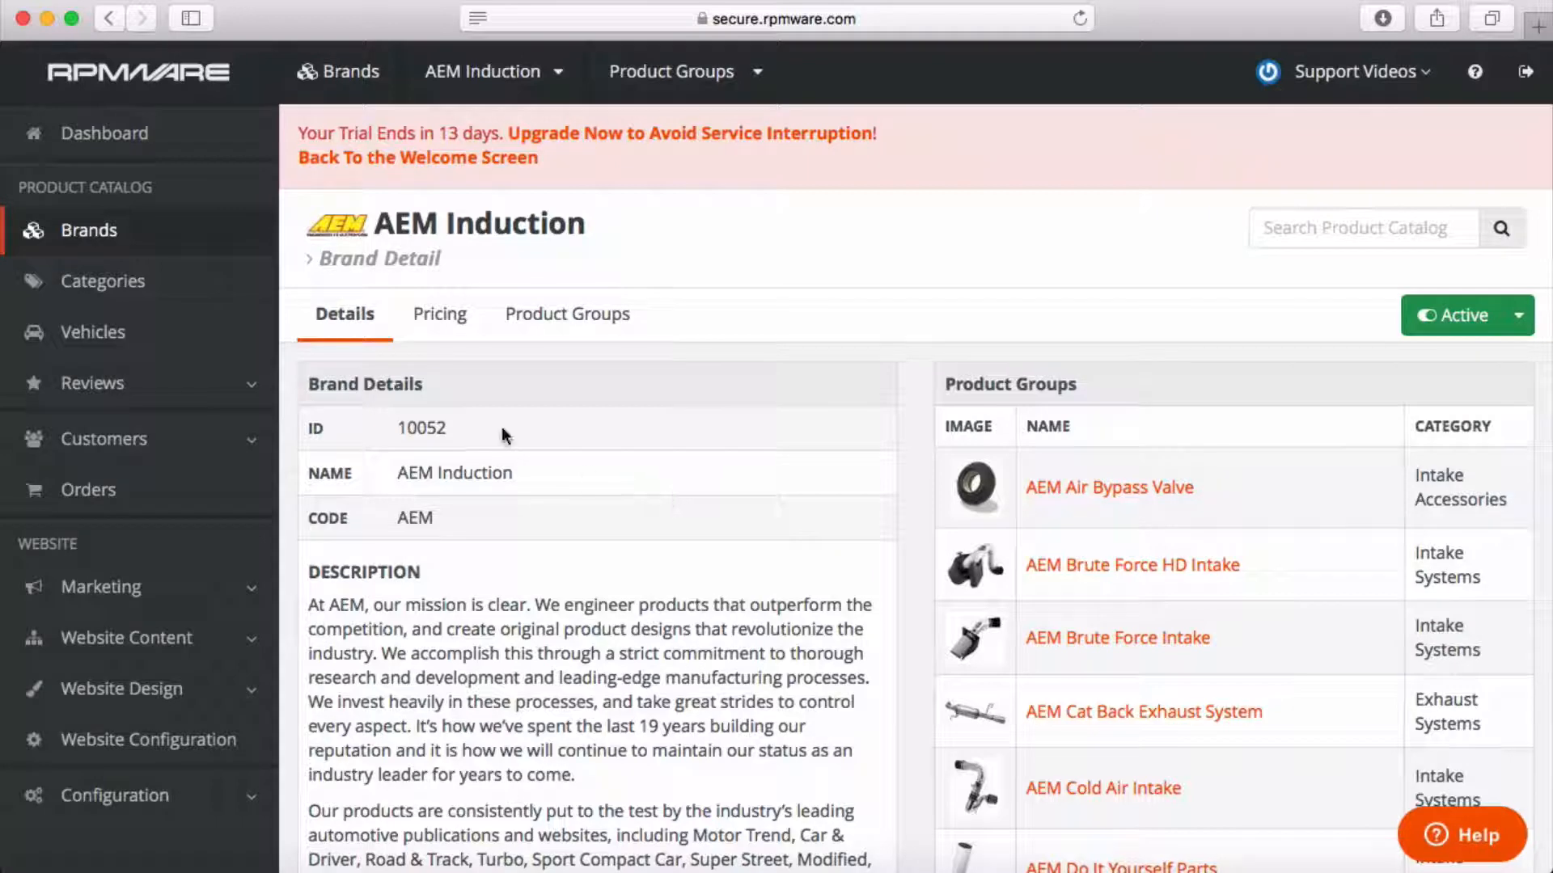
On AEM Induction's Pricing tab, keep Percentage Discount and select the 0.00 amount.
{"action": "left_click", "coordinate": [440, 319]}
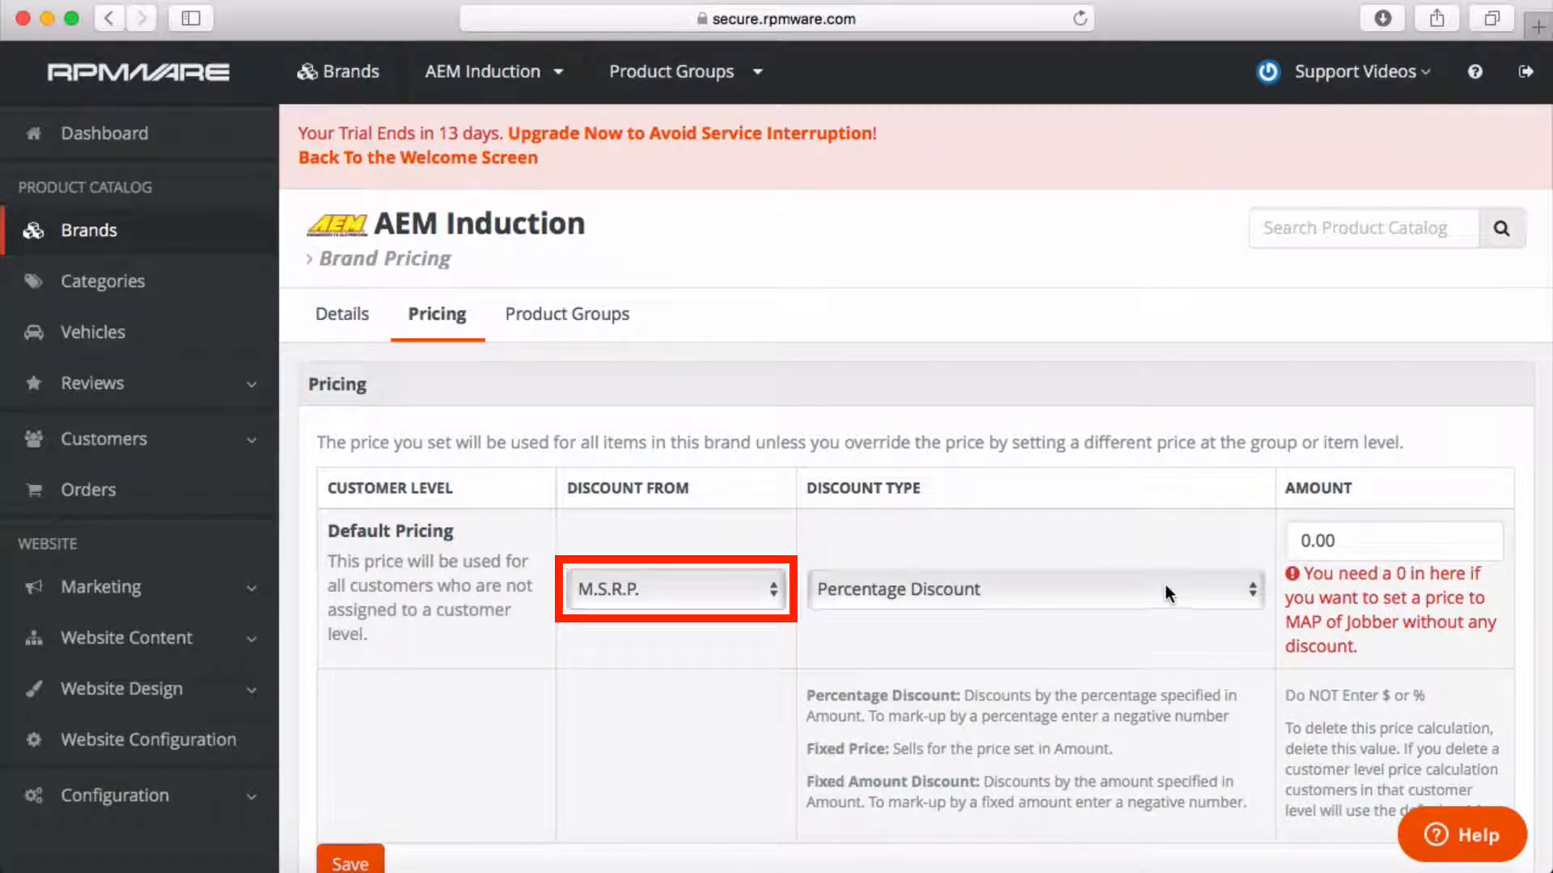
{"action": "left_click", "coordinate": [1248, 590]}
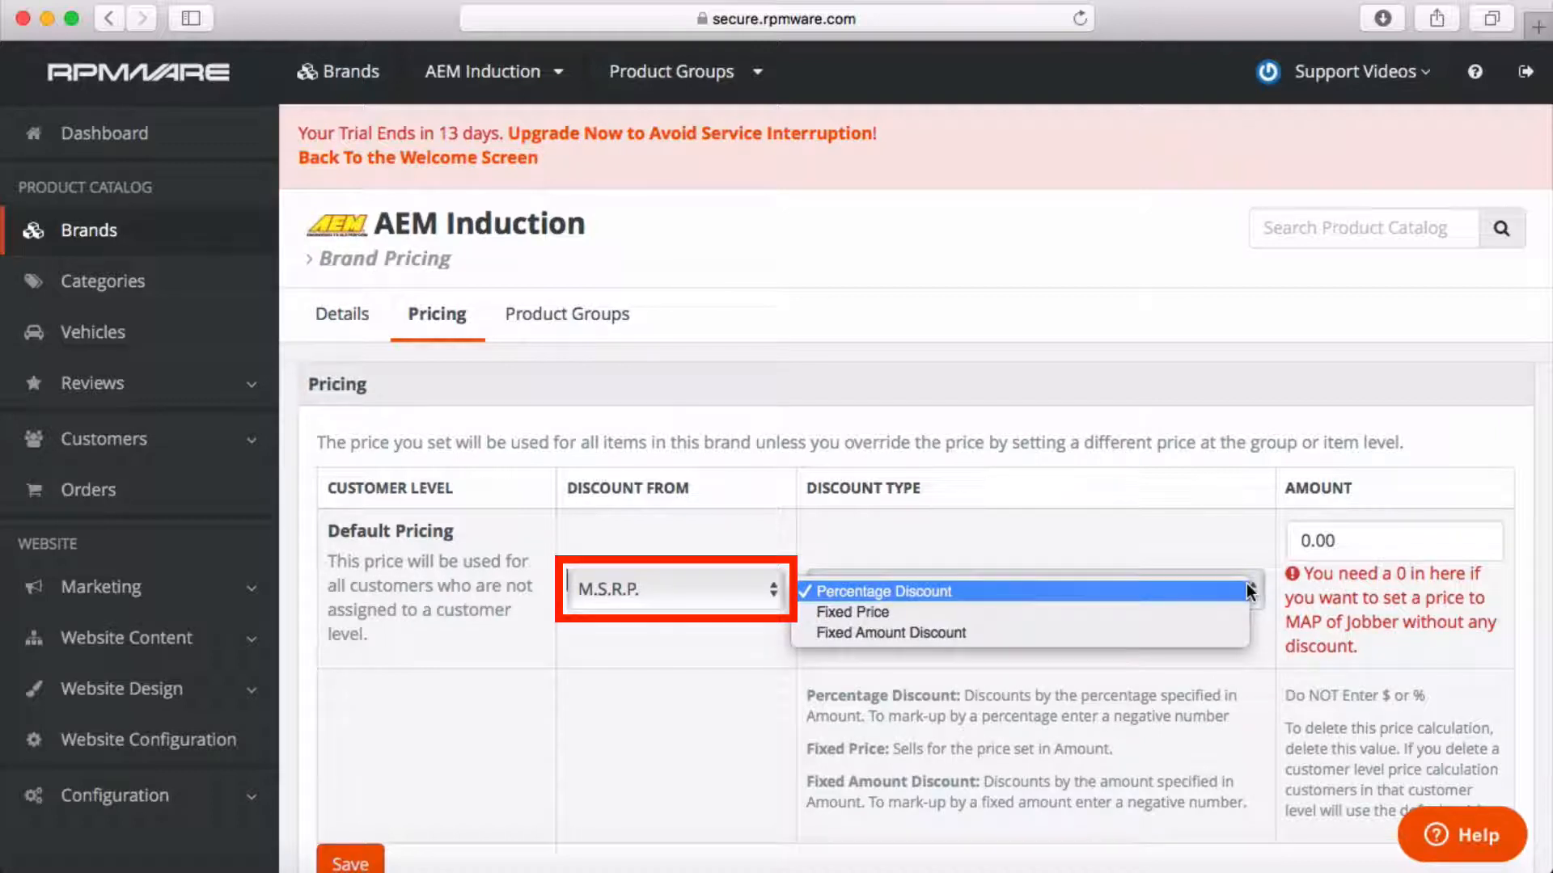
{"action": "left_click", "coordinate": [1266, 632]}
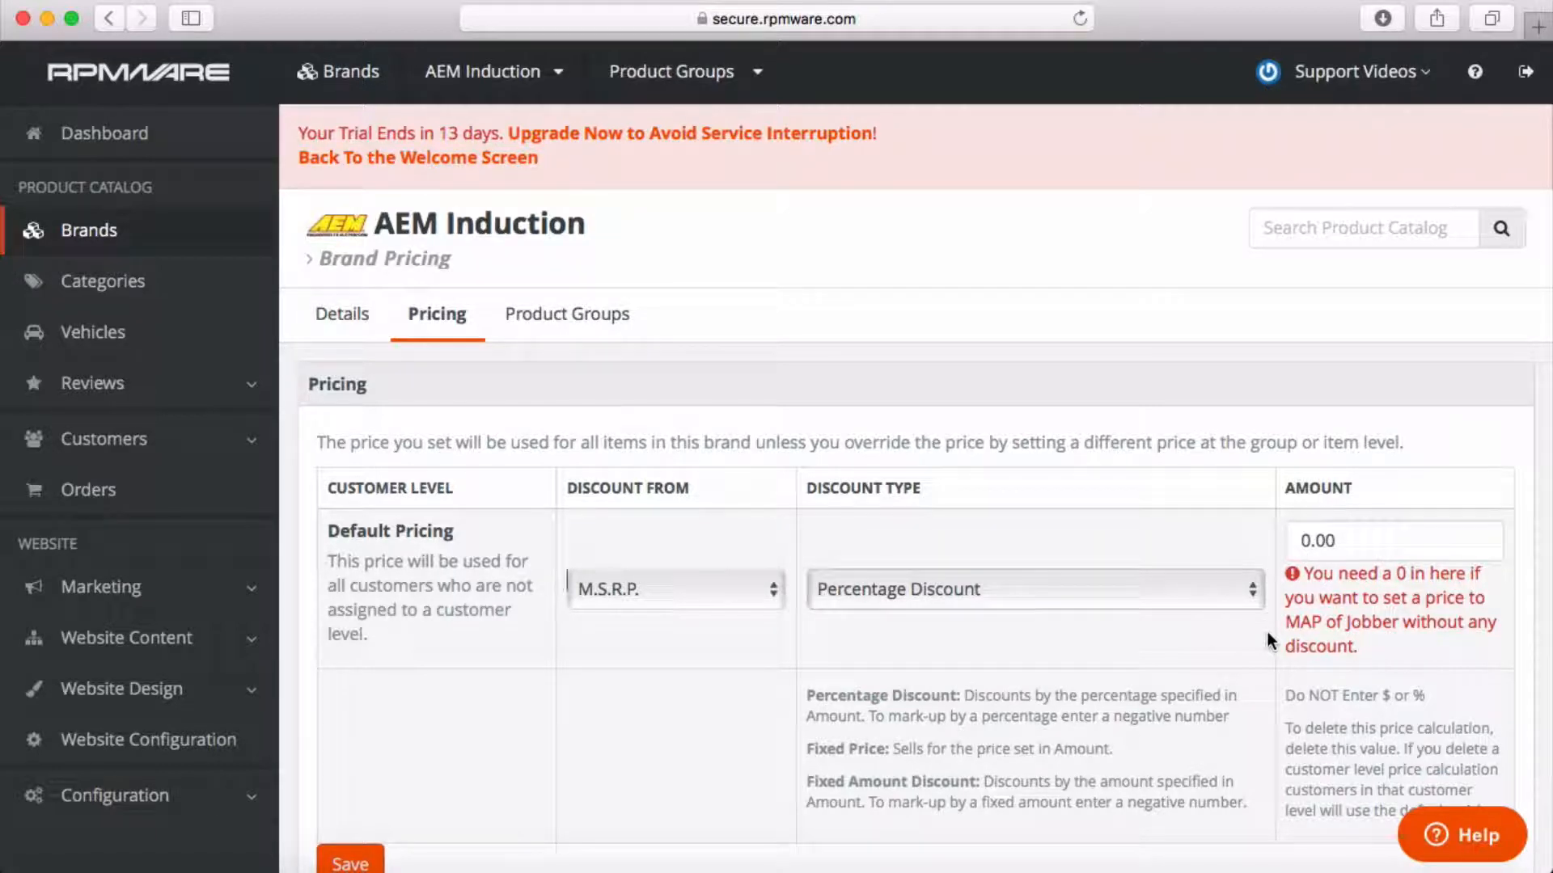
{"action": "left_click", "coordinate": [1340, 540]}
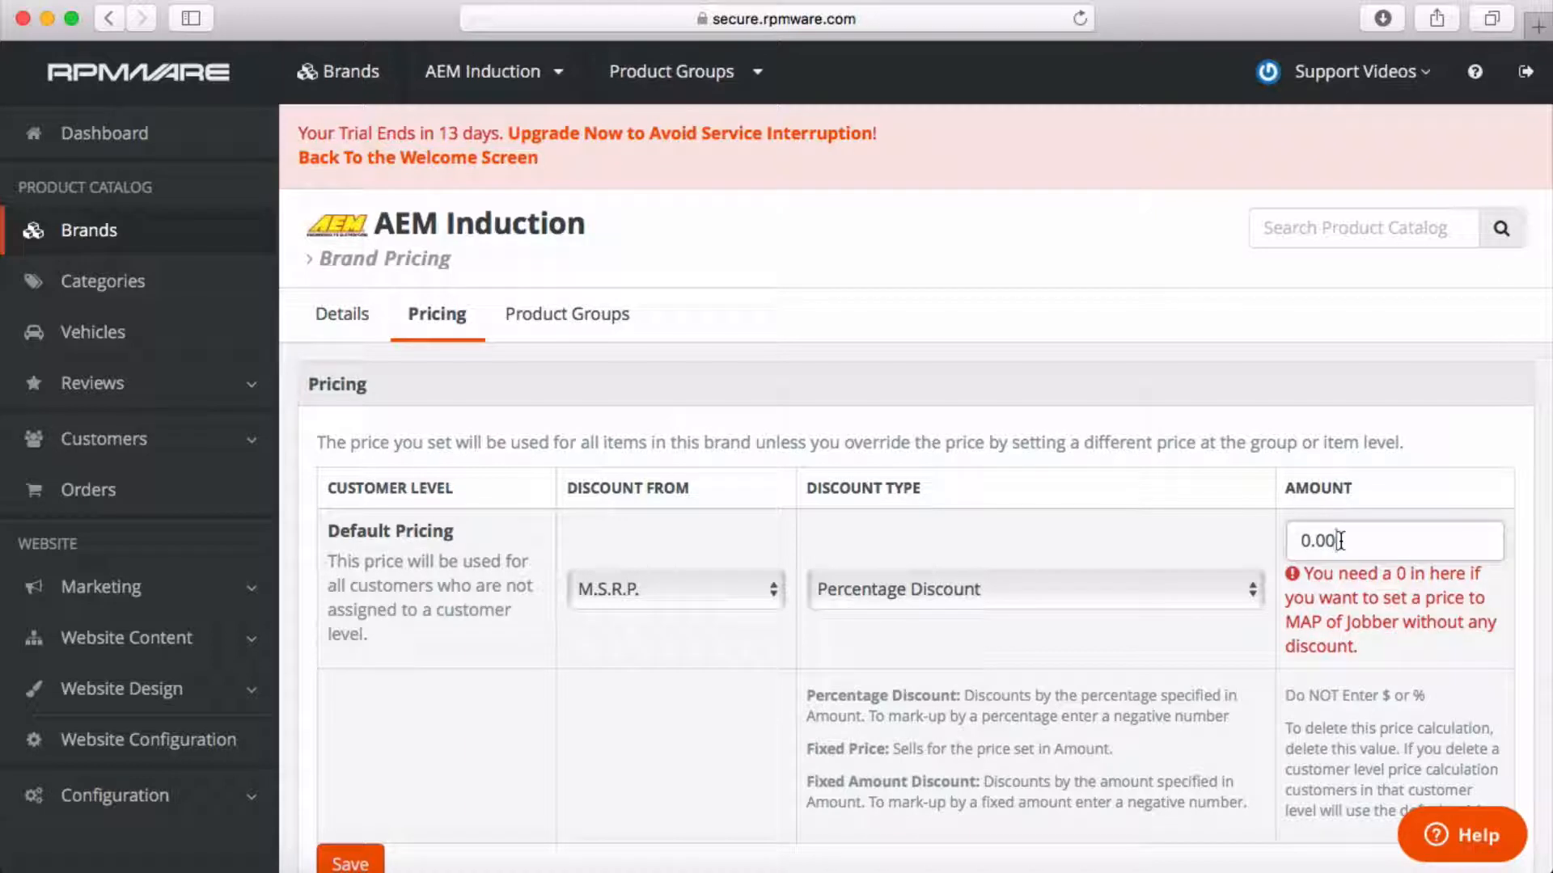
{"action": "left_click_drag", "start_coordinate": [1341, 540], "coordinate": [1275, 534]}
Keep M.S.R.P. as the base, use Fixed Amount Discount, and enter 20.00 as the amount.
{"action": "left_click", "coordinate": [1277, 547]}
{"action": "left_click", "coordinate": [773, 588]}
{"action": "left_click", "coordinate": [797, 647]}
{"action": "left_click", "coordinate": [1253, 589]}
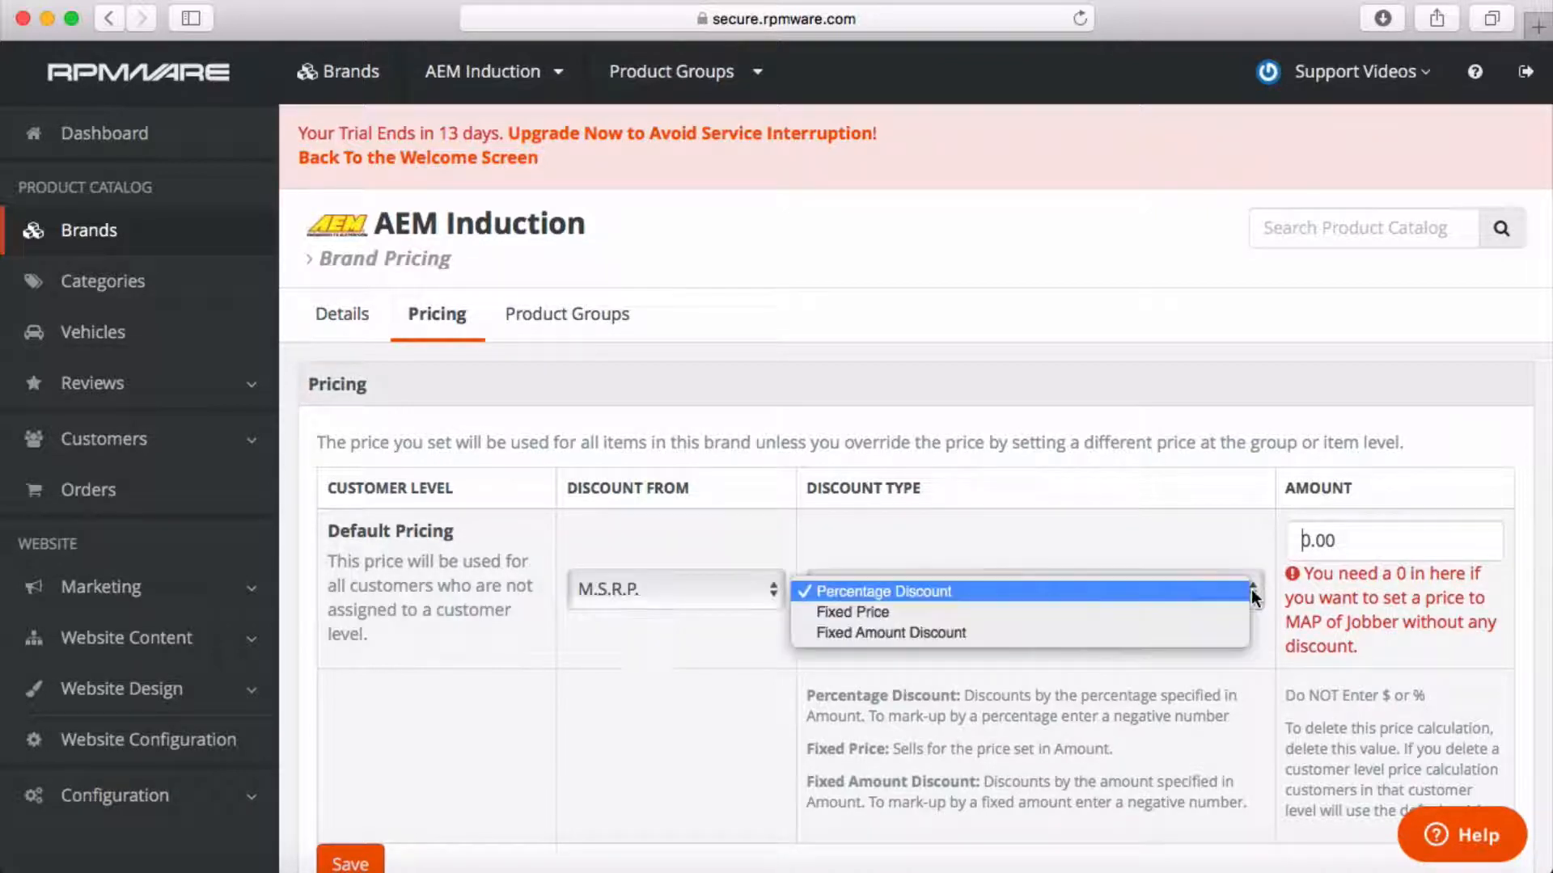
{"action": "left_click", "coordinate": [1259, 630]}
{"action": "left_click", "coordinate": [1304, 538]}
{"action": "type", "text": "1"}
{"action": "scroll", "coordinate": [1265, 639], "scroll_direction": "down", "scroll_amount": 2}
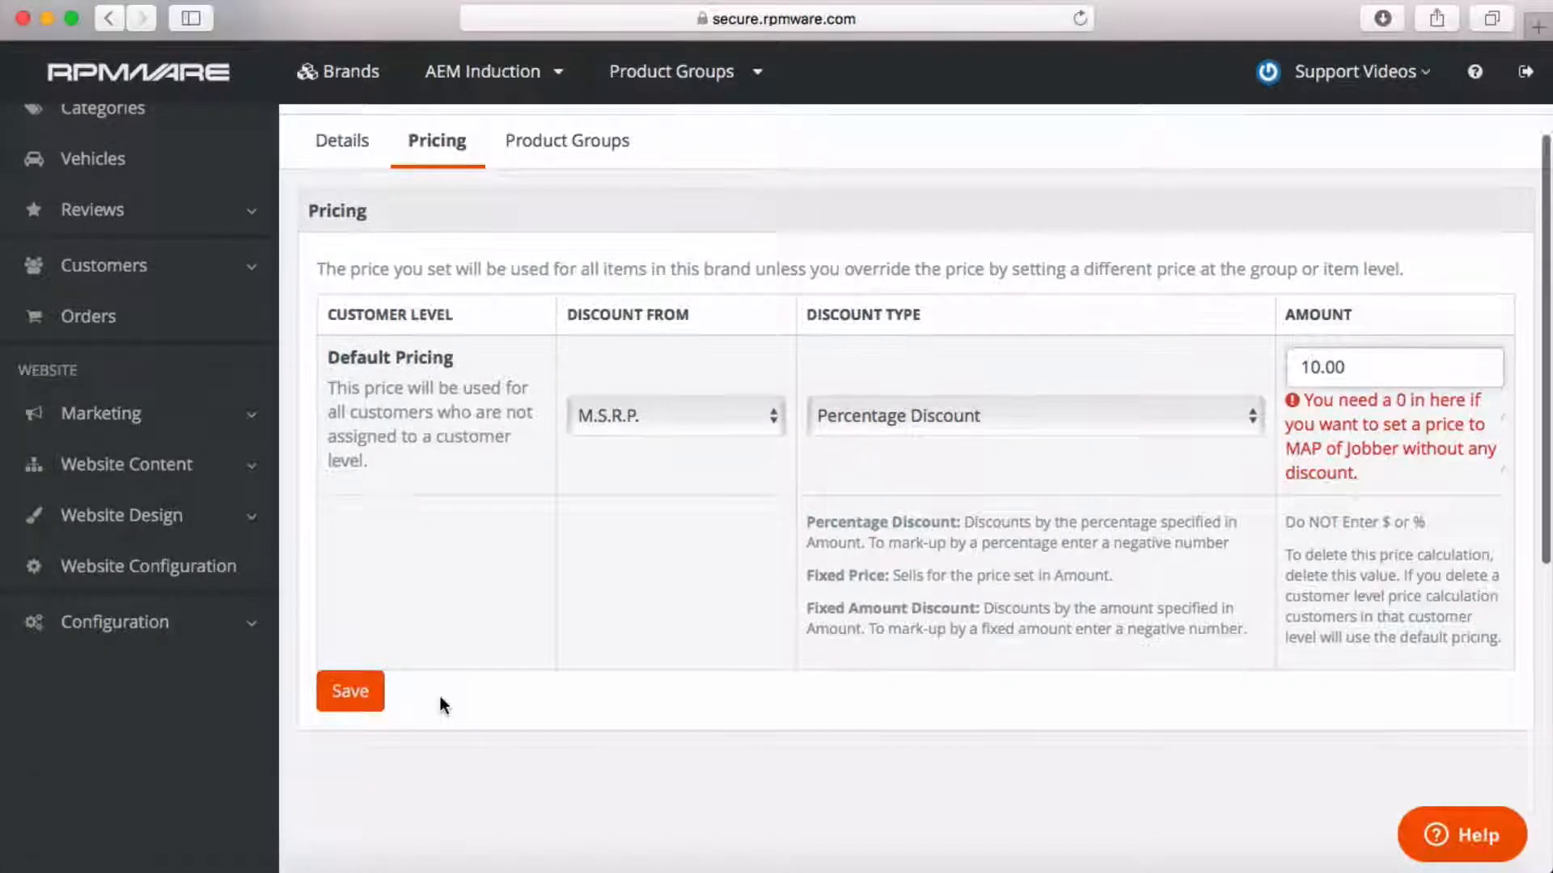
{"action": "scroll", "coordinate": [437, 696], "scroll_direction": "up", "scroll_amount": 2}
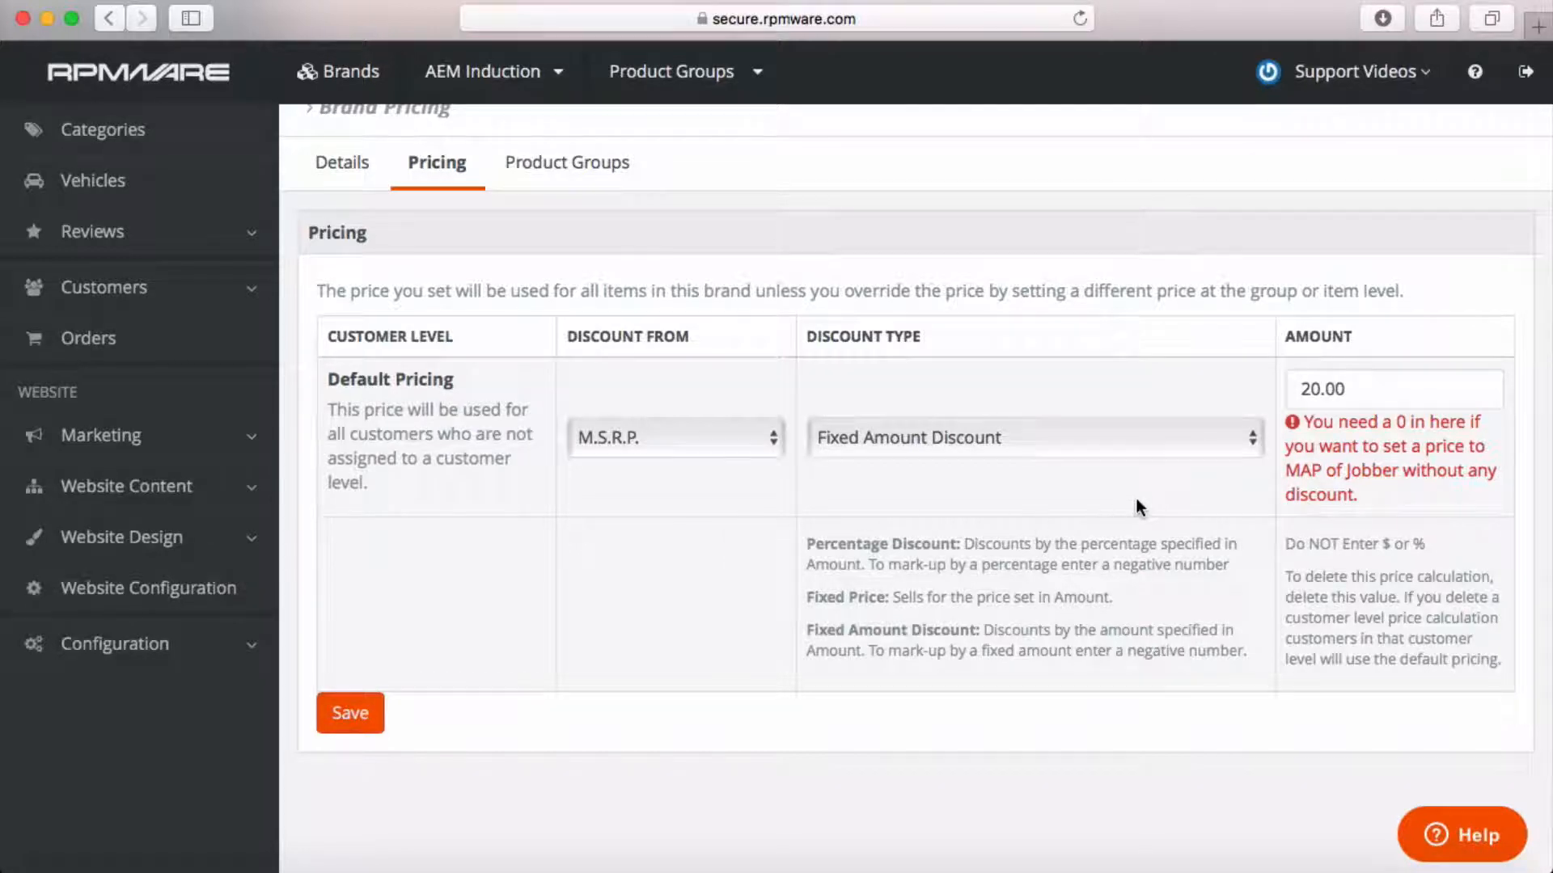
{"action": "scroll", "coordinate": [1141, 506], "scroll_direction": "up", "scroll_amount": 3}
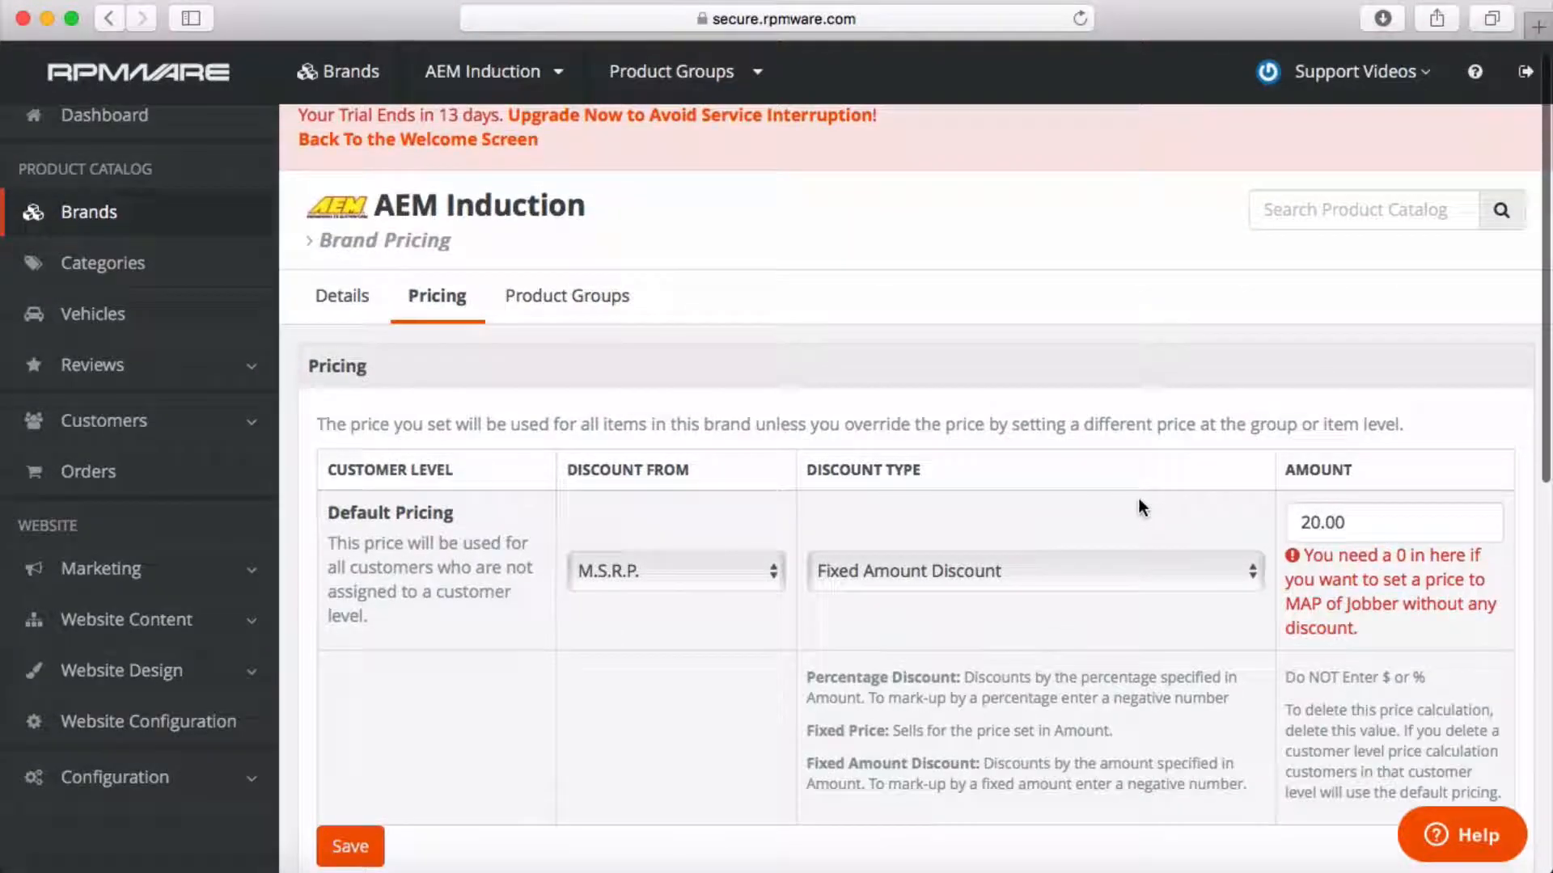
Switch the base to M.A.P. with a Percentage Discount and clear the amount to 0.00.
{"action": "left_click", "coordinate": [772, 571]}
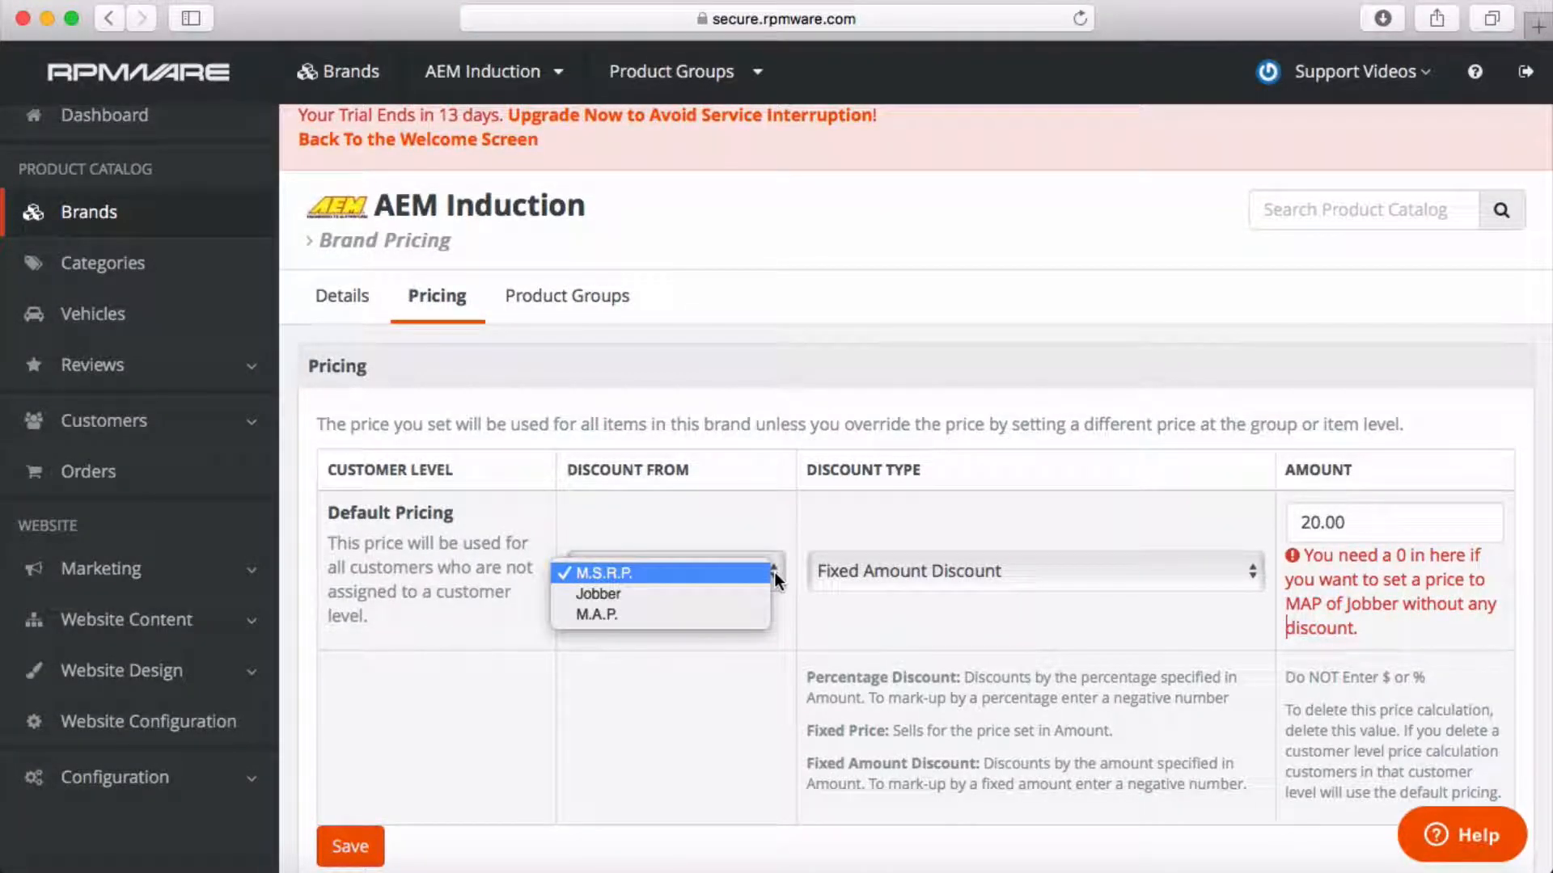
{"action": "left_click", "coordinate": [723, 615]}
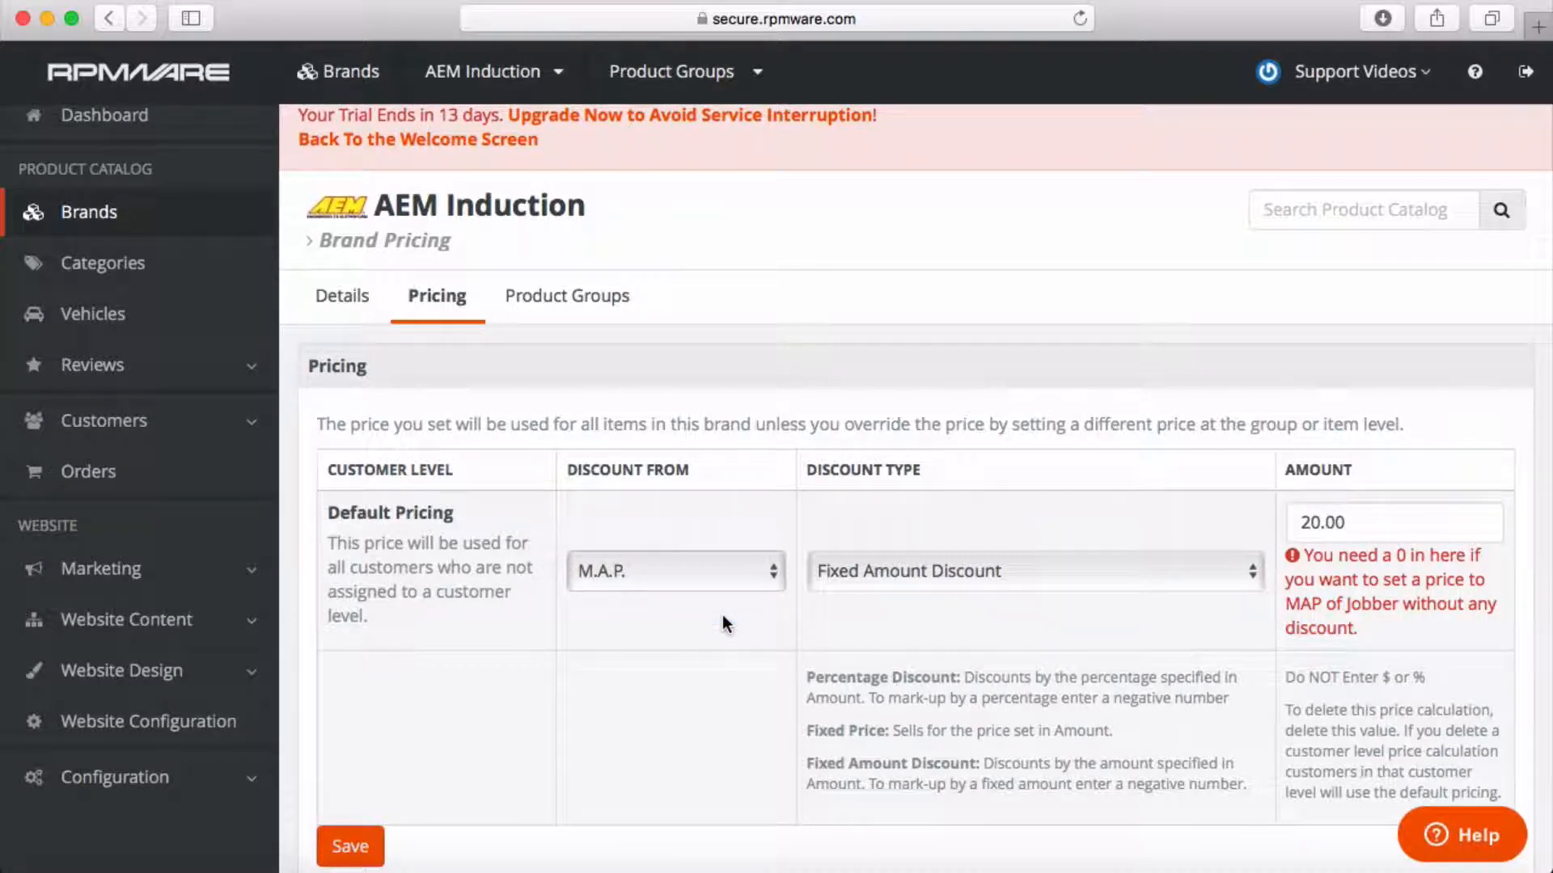
{"action": "left_click", "coordinate": [1251, 570]}
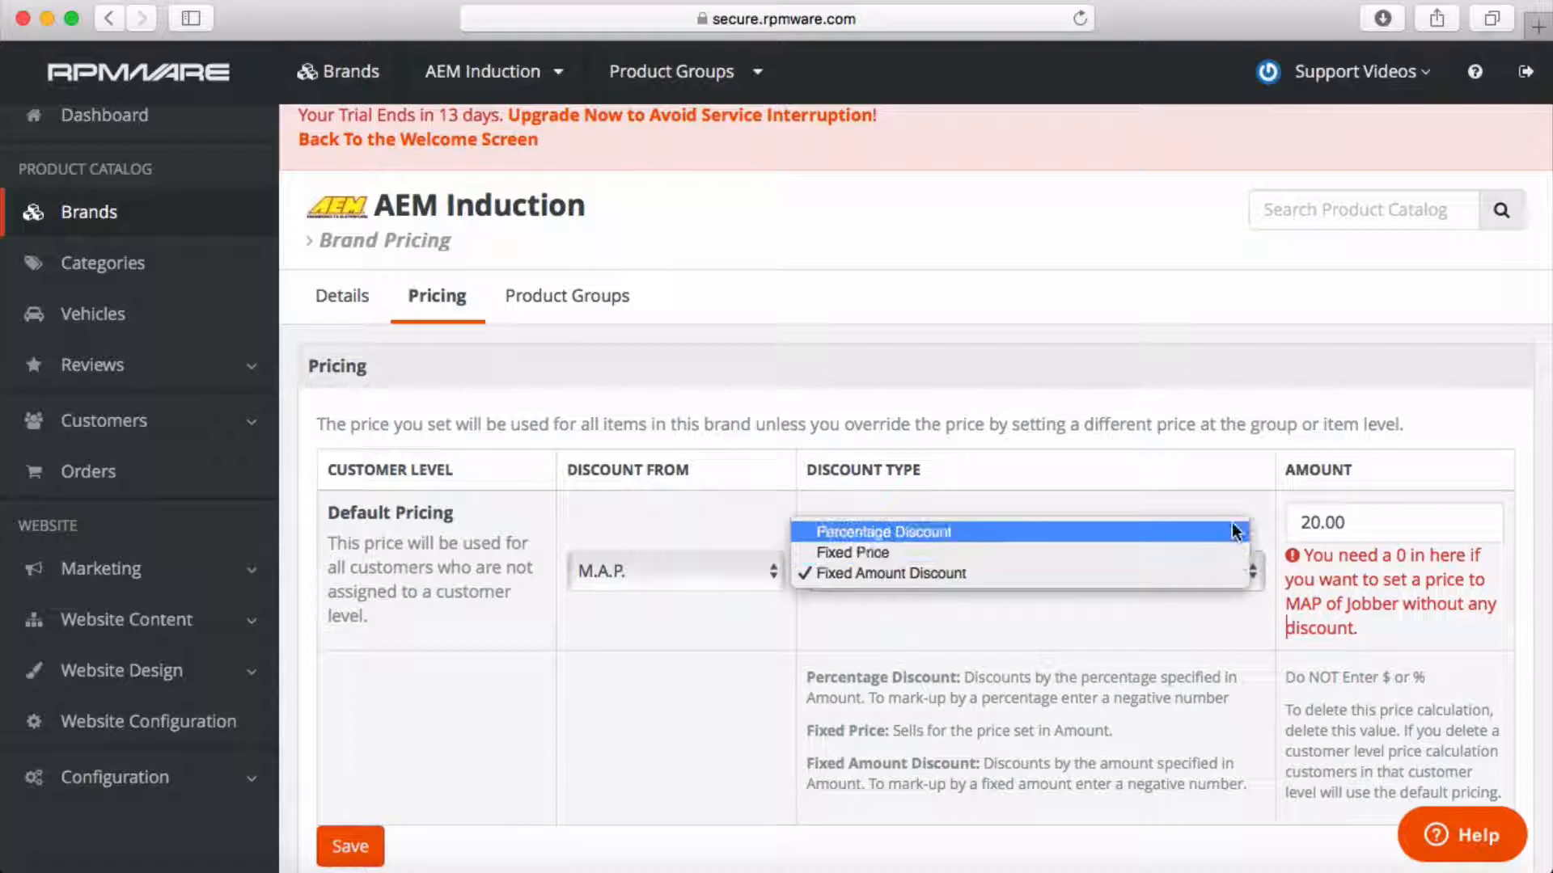
{"action": "left_click", "coordinate": [1236, 531]}
{"action": "left_click", "coordinate": [1308, 522]}
{"action": "key", "text": "BackSpace"}
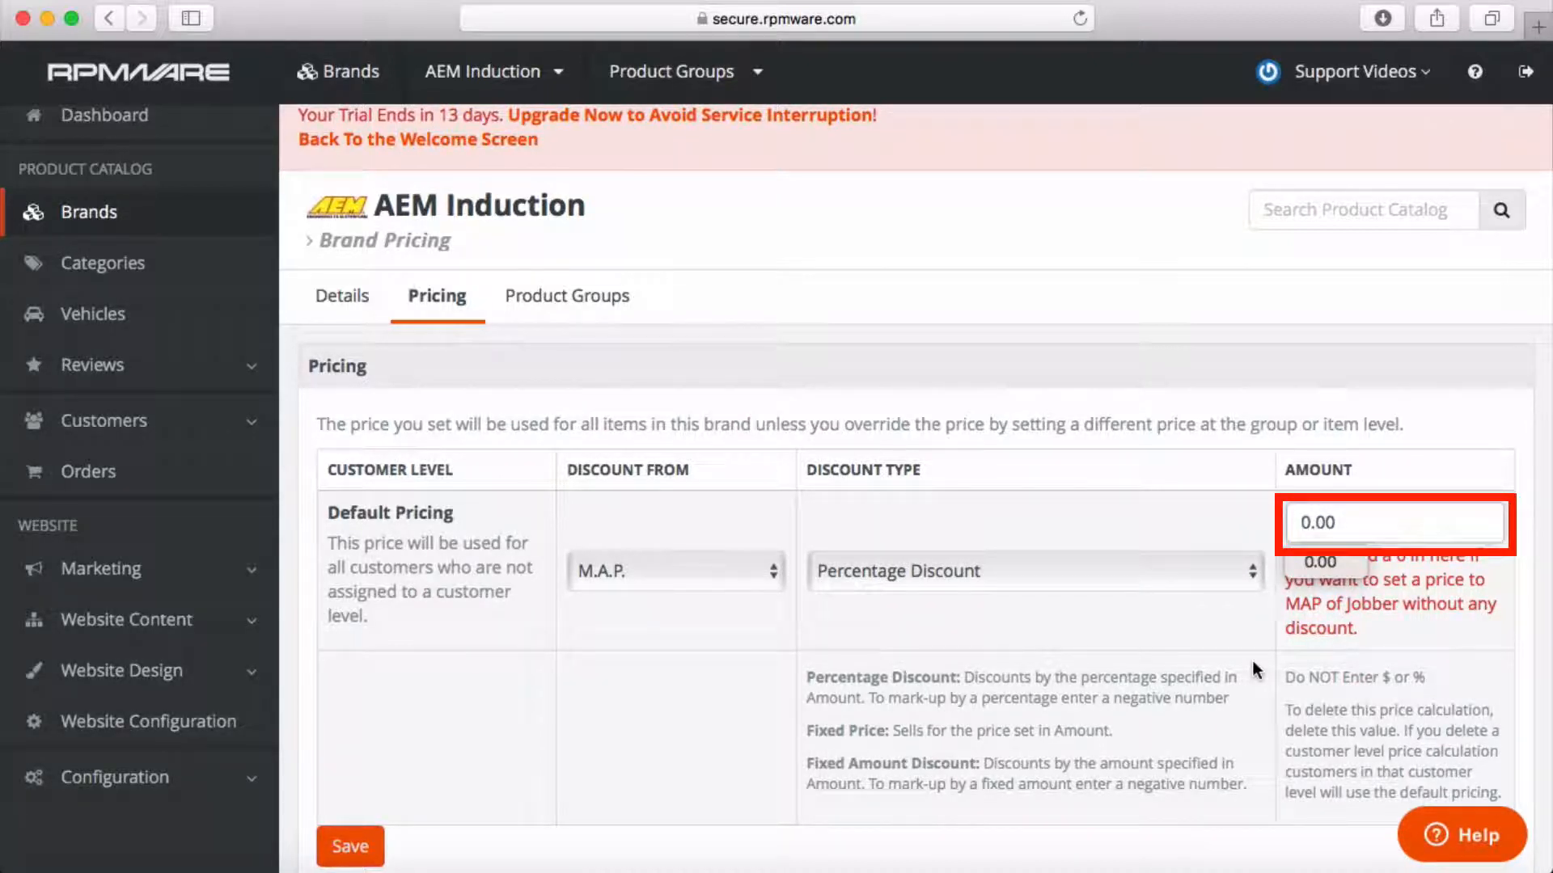
{"action": "left_click", "coordinate": [1268, 629]}
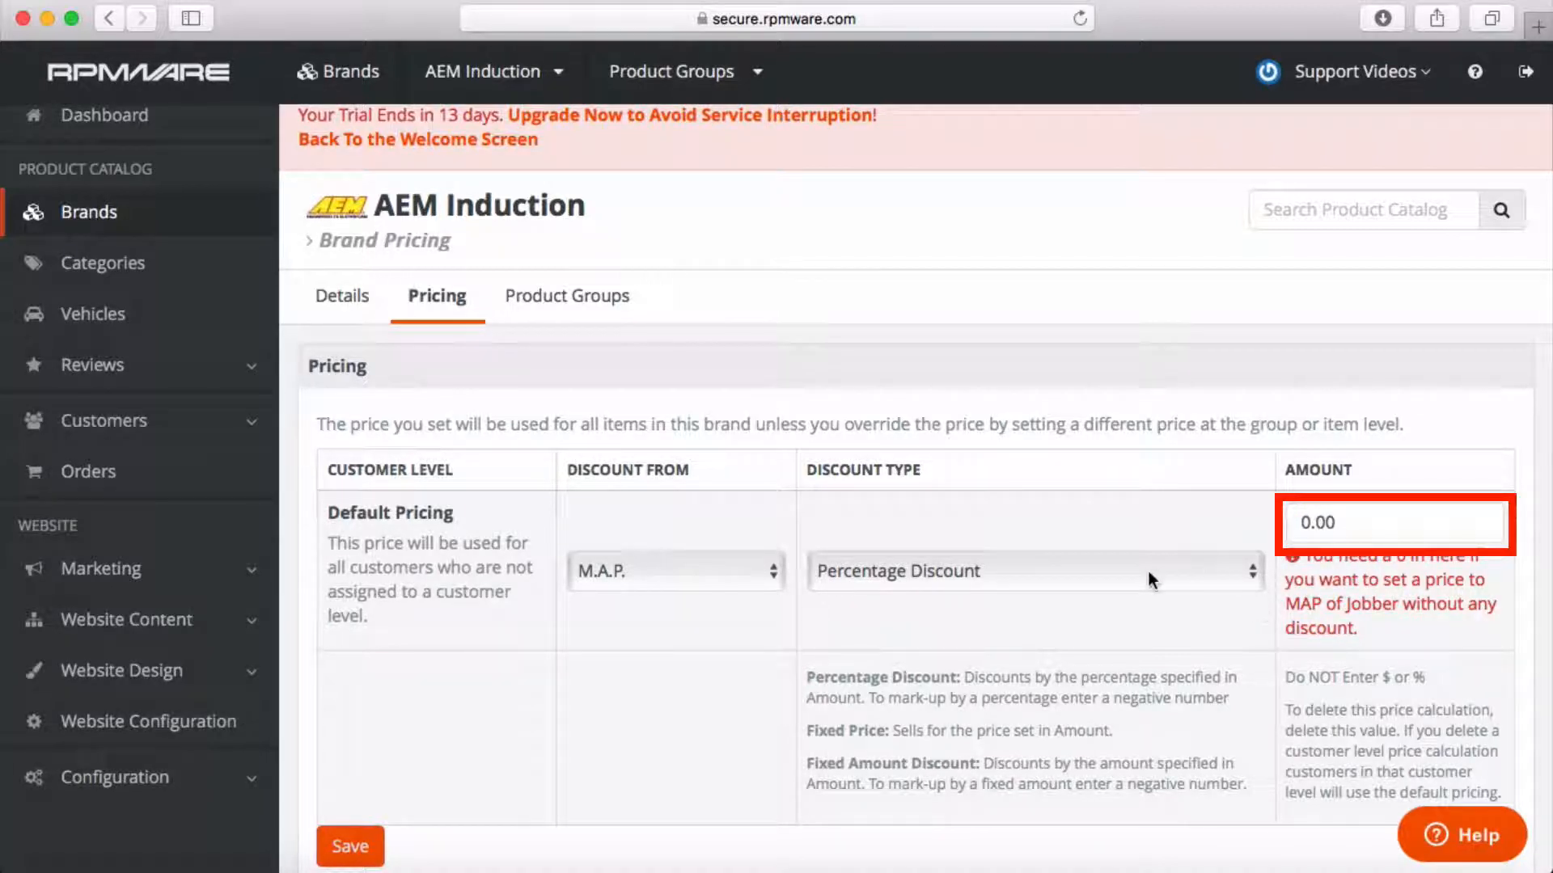
Confirm M.A.P. as the base and save AEM Induction's default pricing.
{"action": "left_click", "coordinate": [774, 575]}
{"action": "left_click", "coordinate": [761, 568]}
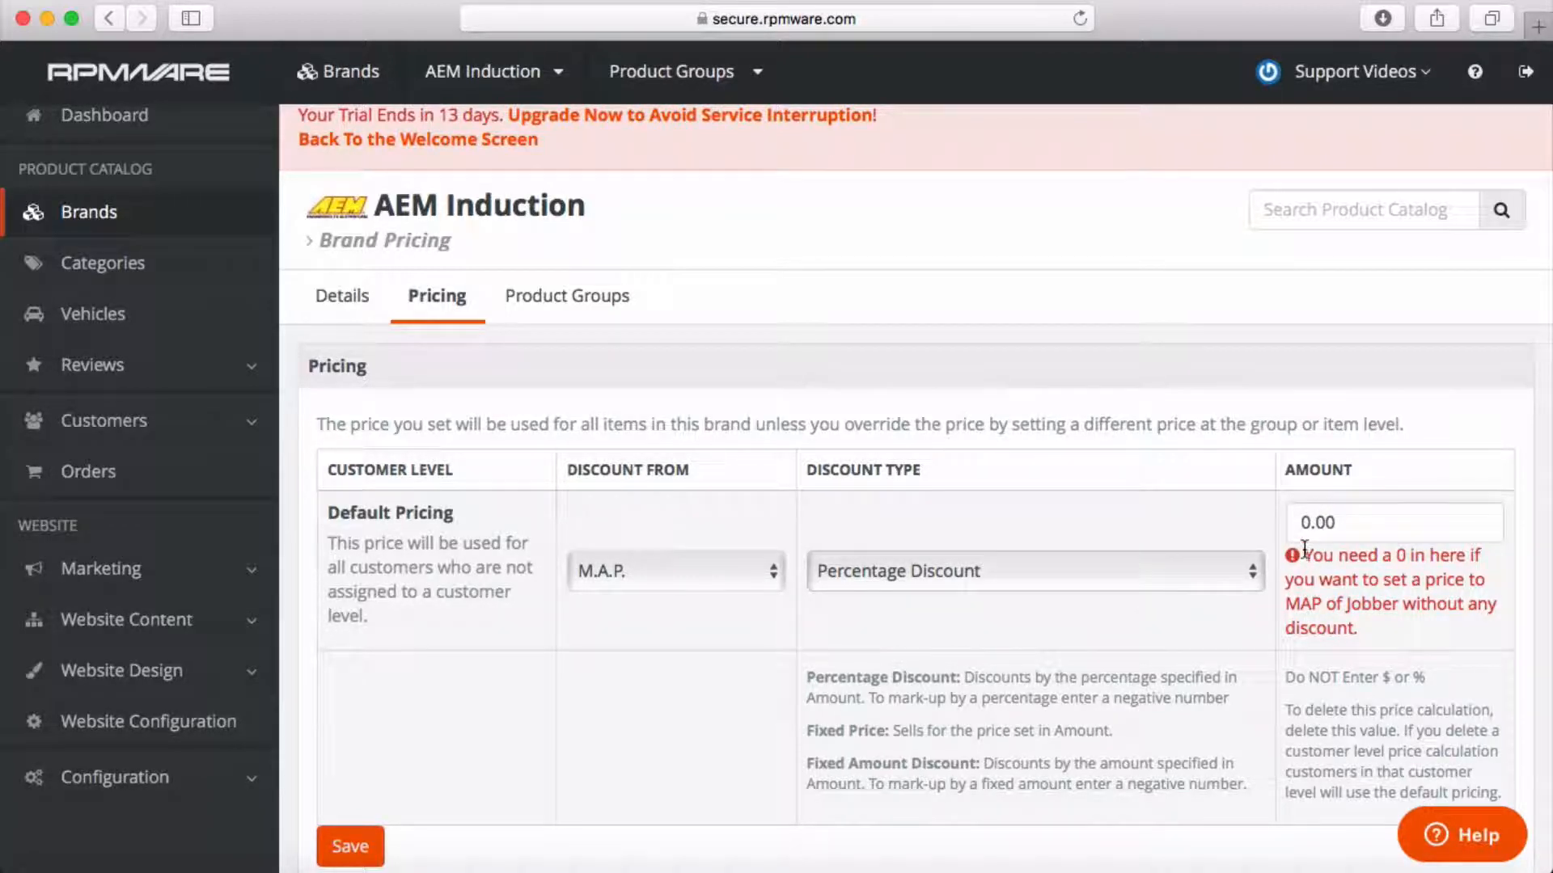
{"action": "scroll", "coordinate": [566, 736], "scroll_direction": "down", "scroll_amount": 2}
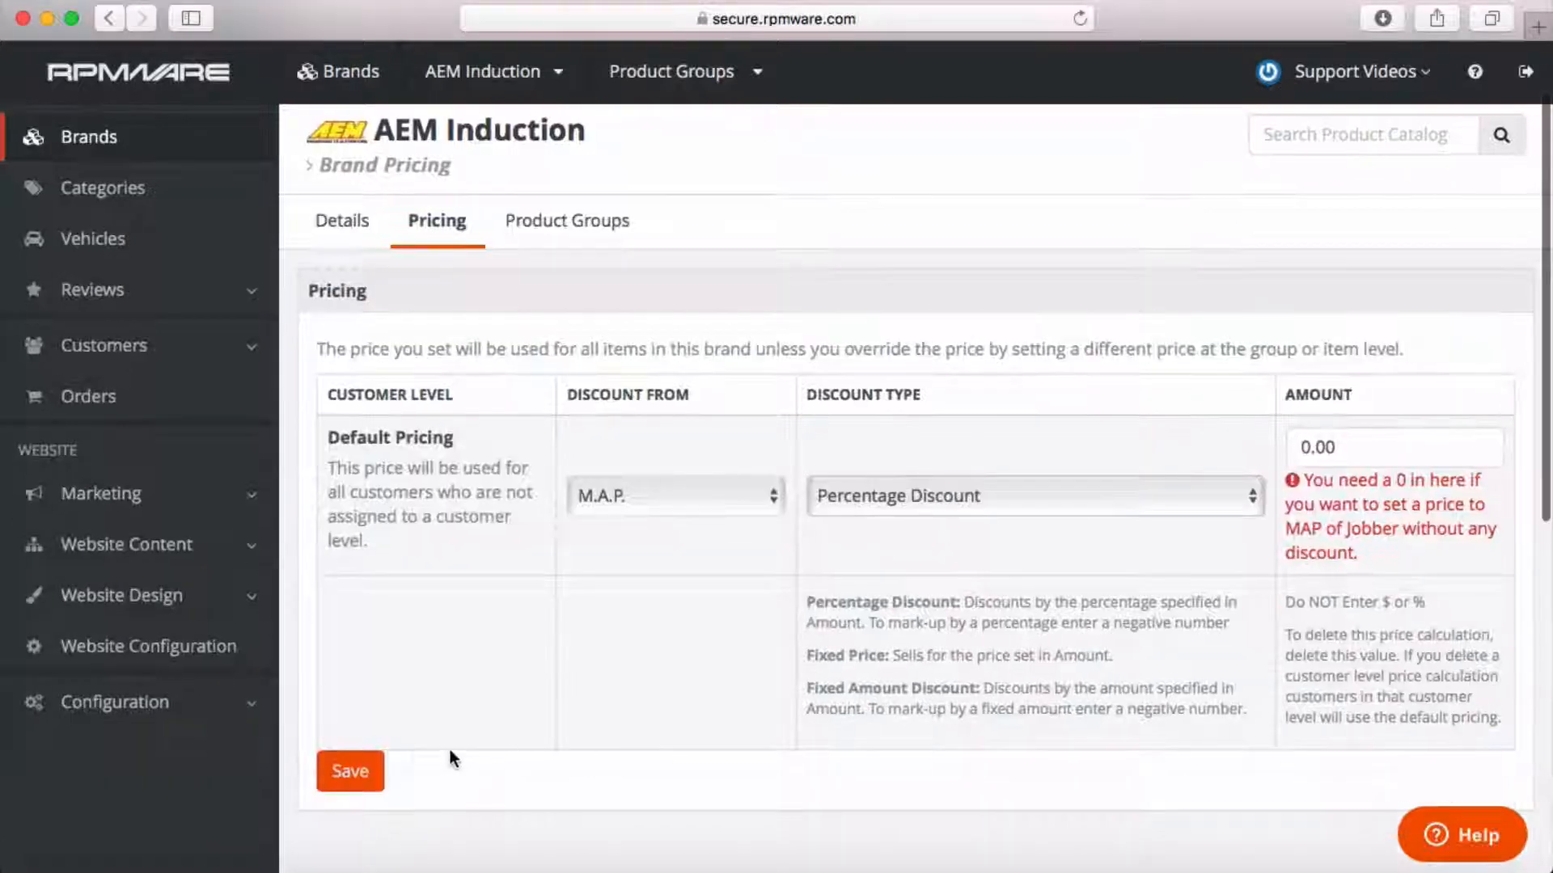
{"action": "left_click", "coordinate": [349, 768]}
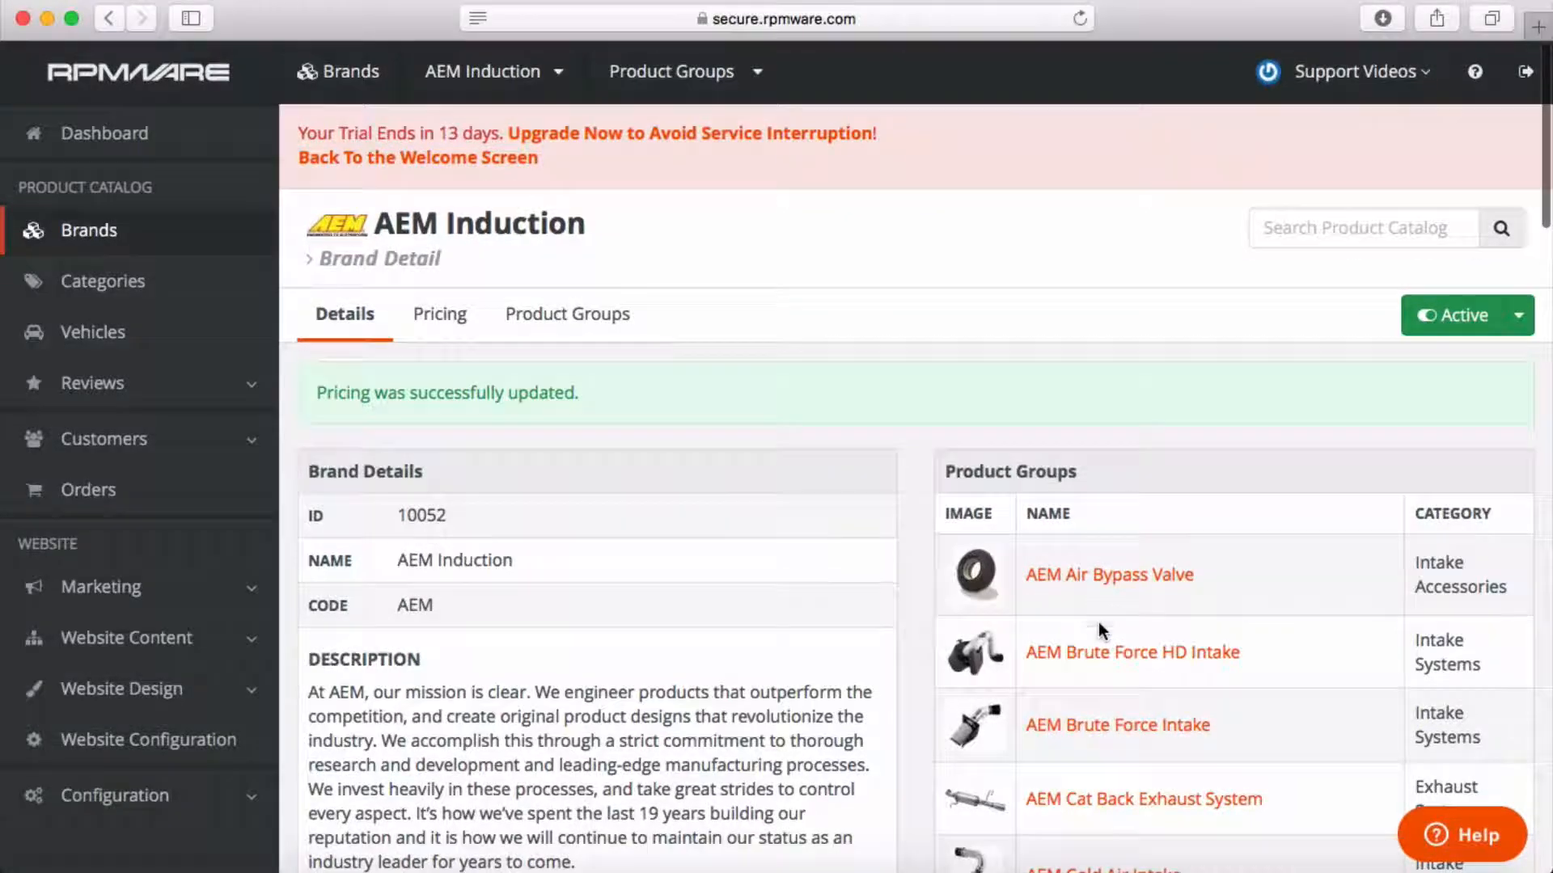
Open the AEM Brute Force Intake product group (ID 50010, Intake Systems) from the brand page.
{"action": "scroll", "coordinate": [1105, 672], "scroll_direction": "down", "scroll_amount": 2}
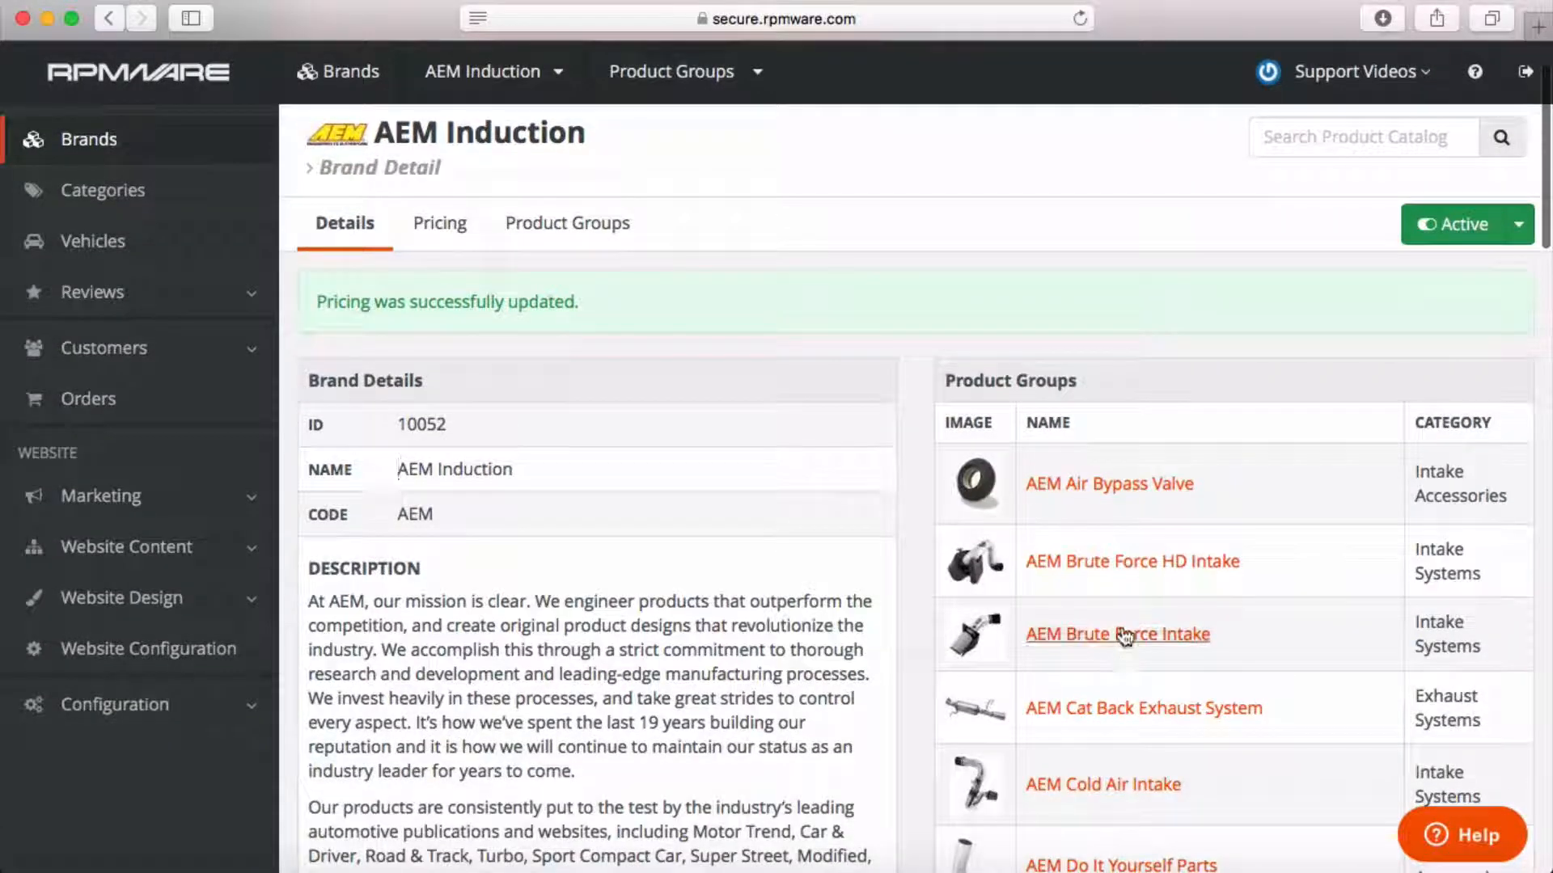
{"action": "left_click", "coordinate": [1124, 635]}
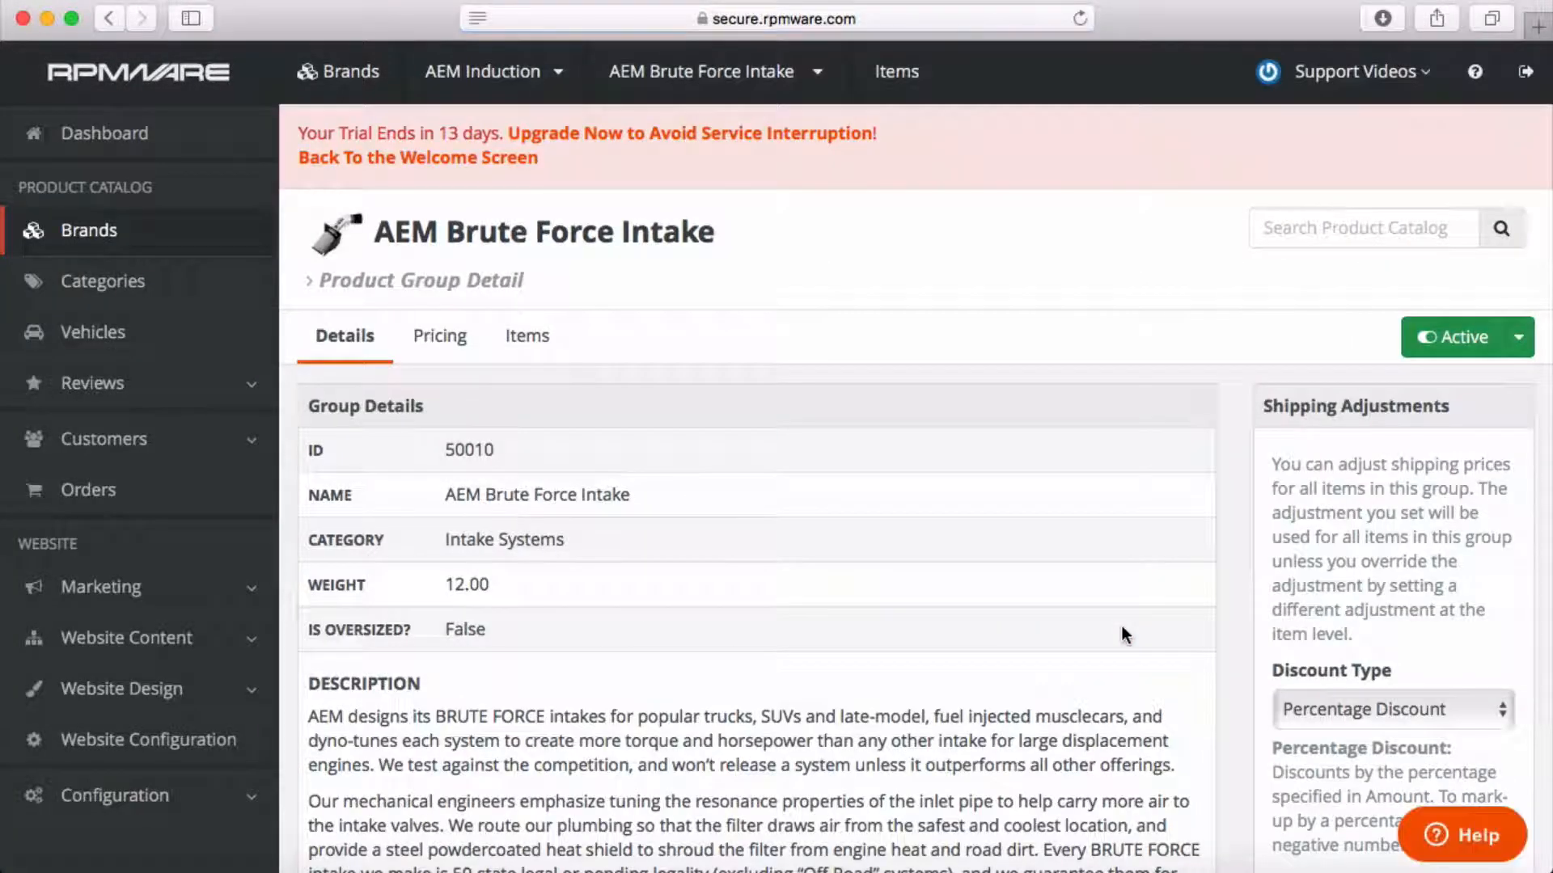
{"action": "scroll", "coordinate": [1229, 663], "scroll_direction": "down", "scroll_amount": 12}
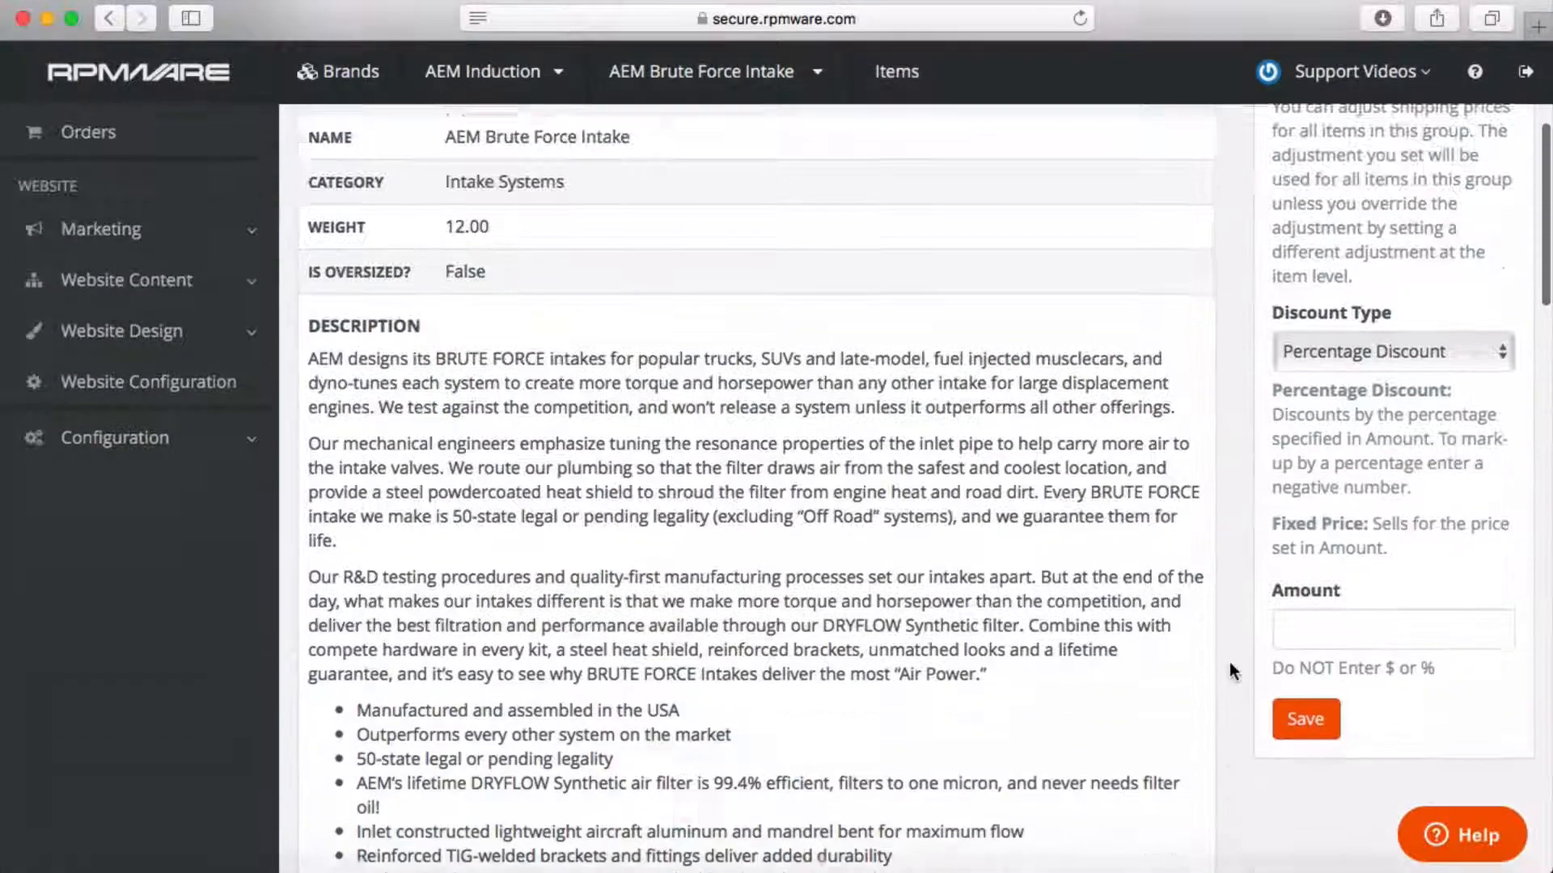
{"action": "scroll", "coordinate": [1230, 671], "scroll_direction": "down", "scroll_amount": 12}
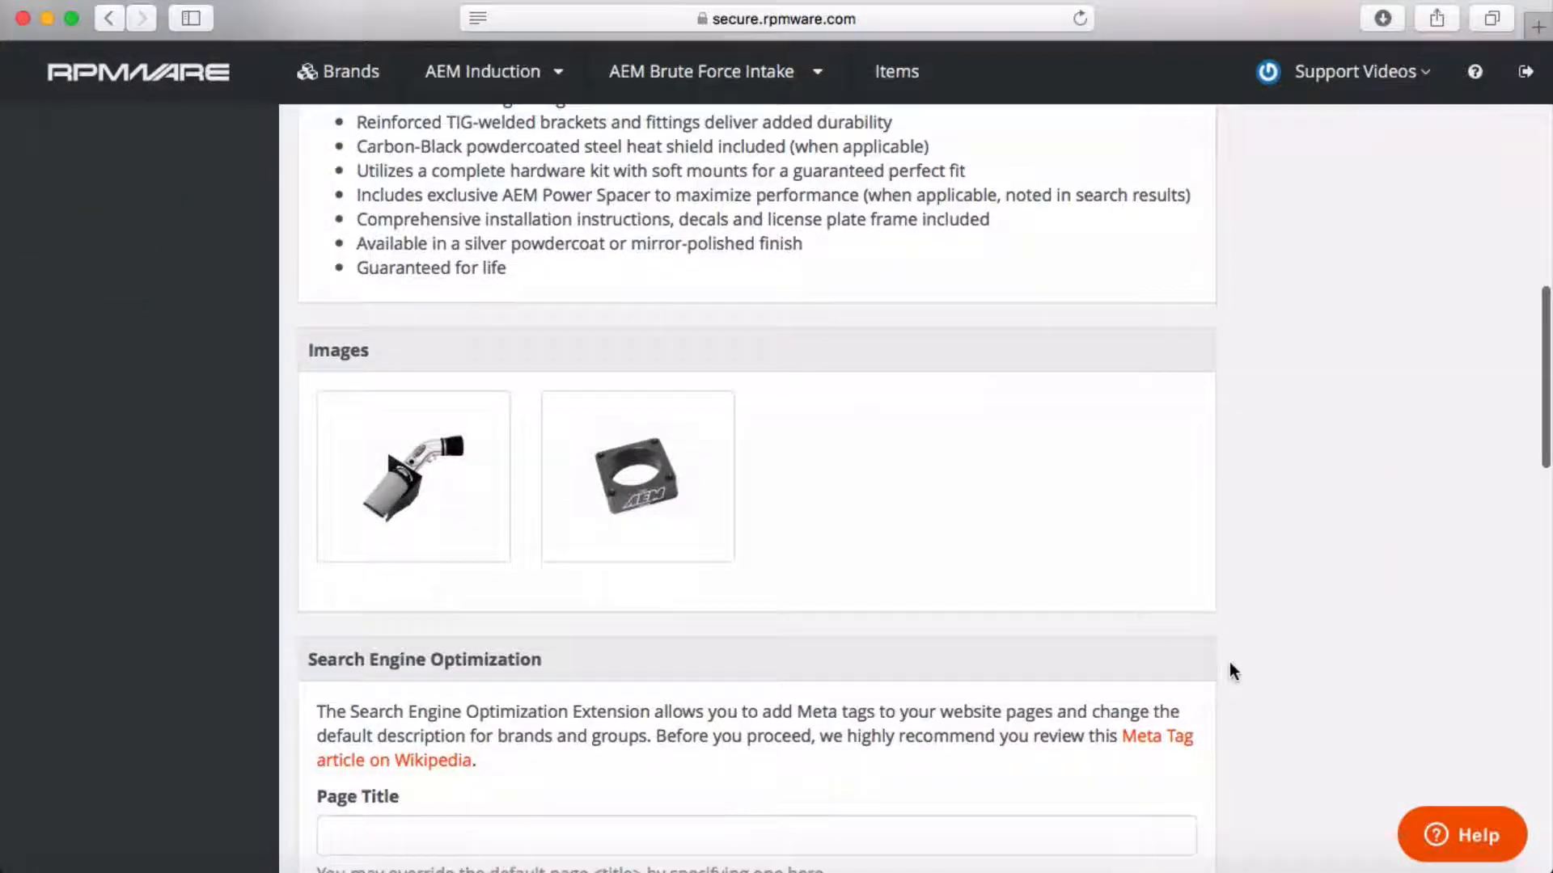
{"action": "scroll", "coordinate": [1229, 671], "scroll_direction": "up", "scroll_amount": 7}
{"action": "scroll", "coordinate": [1229, 672], "scroll_direction": "up", "scroll_amount": 17}
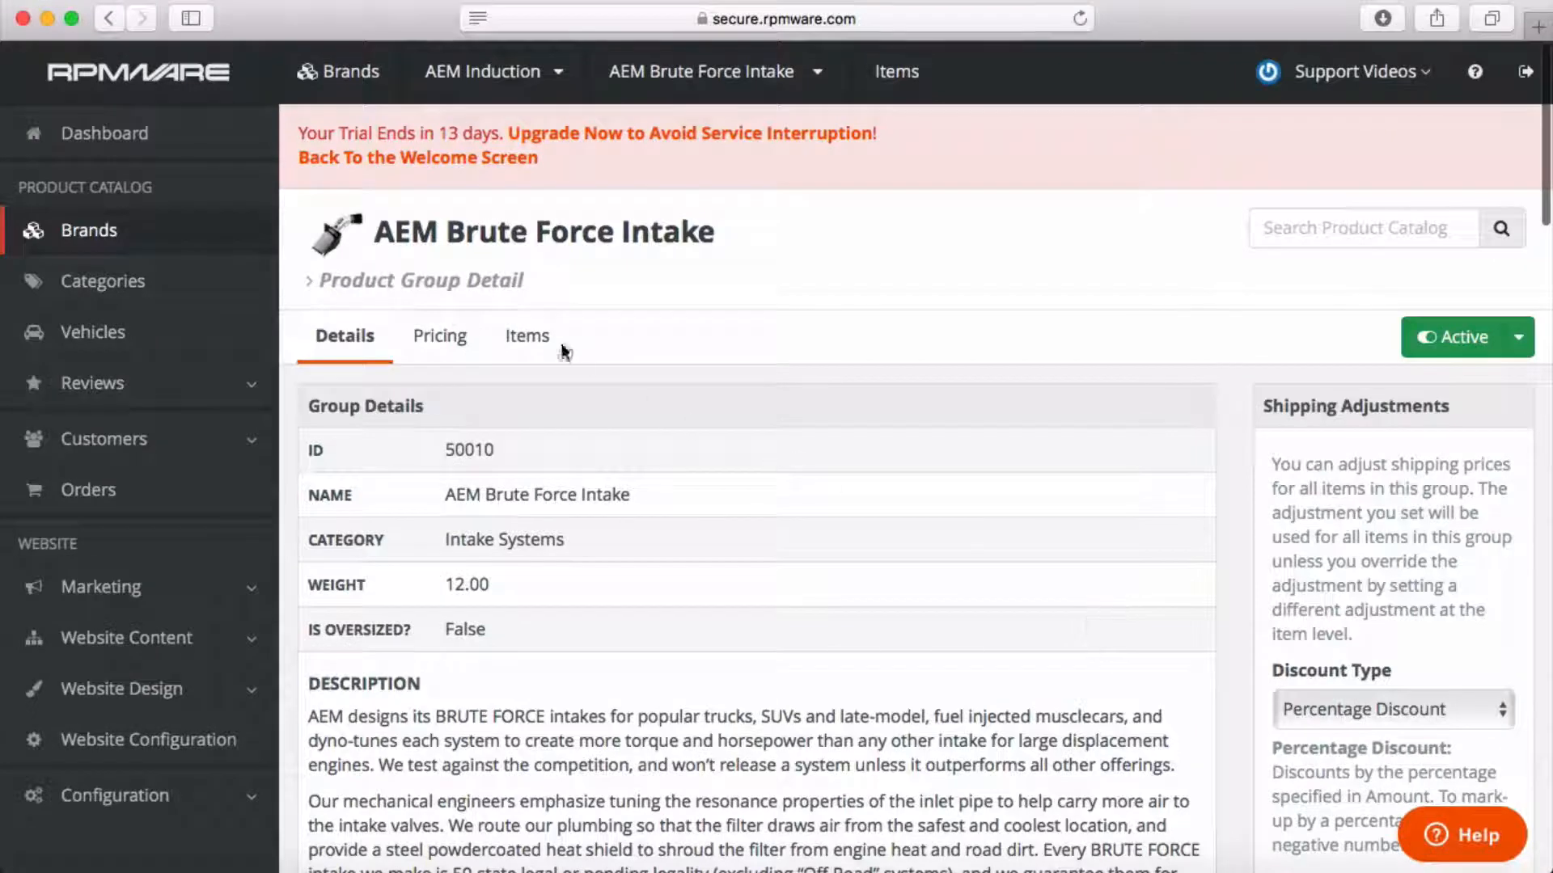
List the Brute Force Intake items and highlight the first item's 03/07/2017 modified date.
{"action": "left_click", "coordinate": [536, 338]}
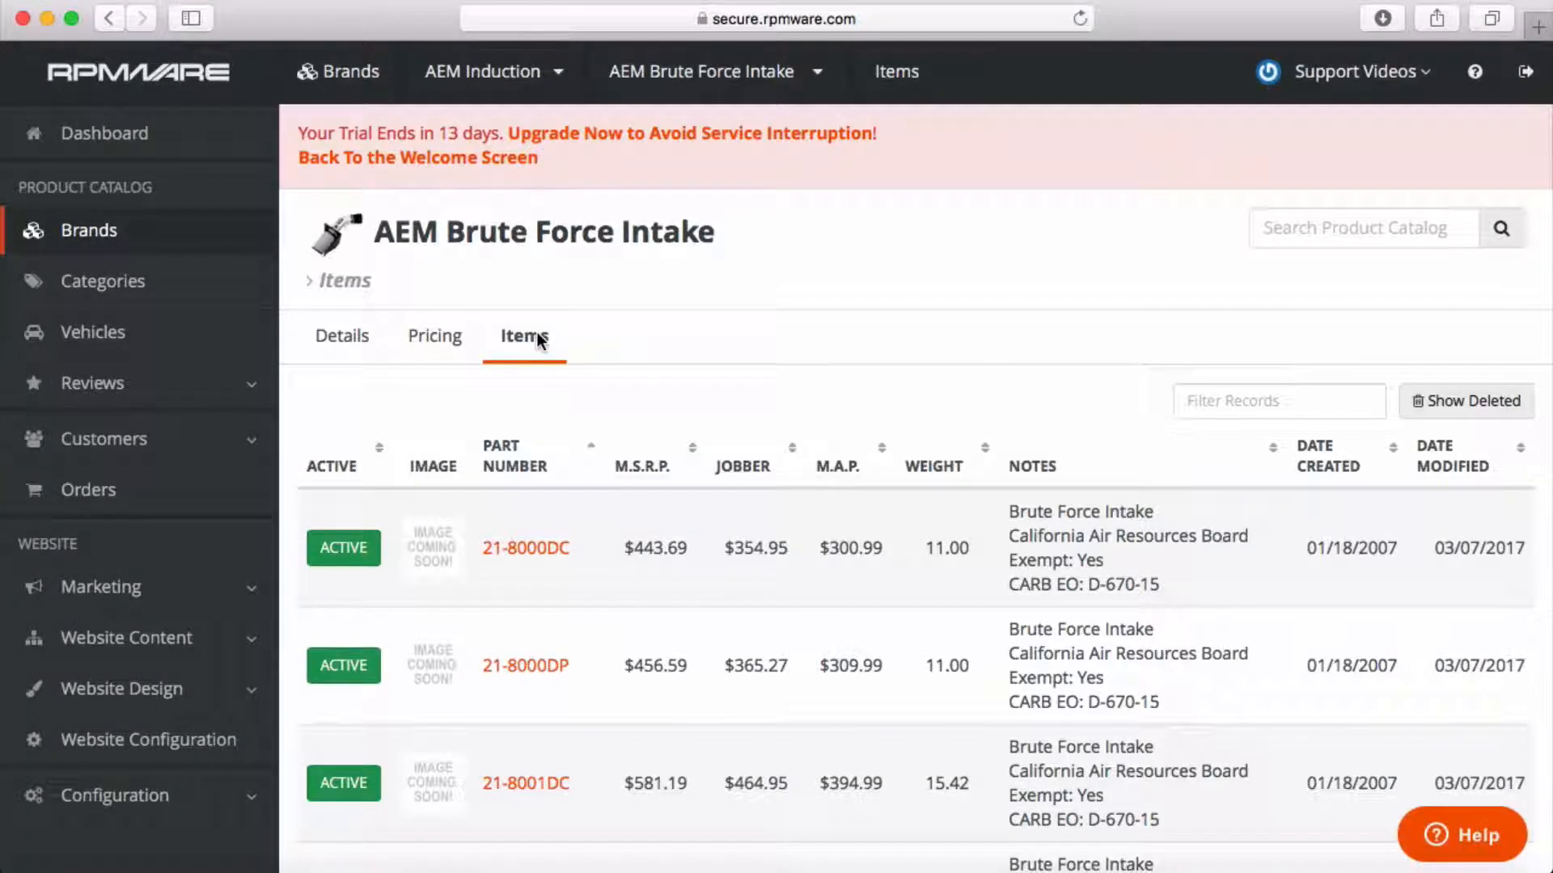
{"action": "left_click_drag", "start_coordinate": [1433, 547], "coordinate": [1527, 546]}
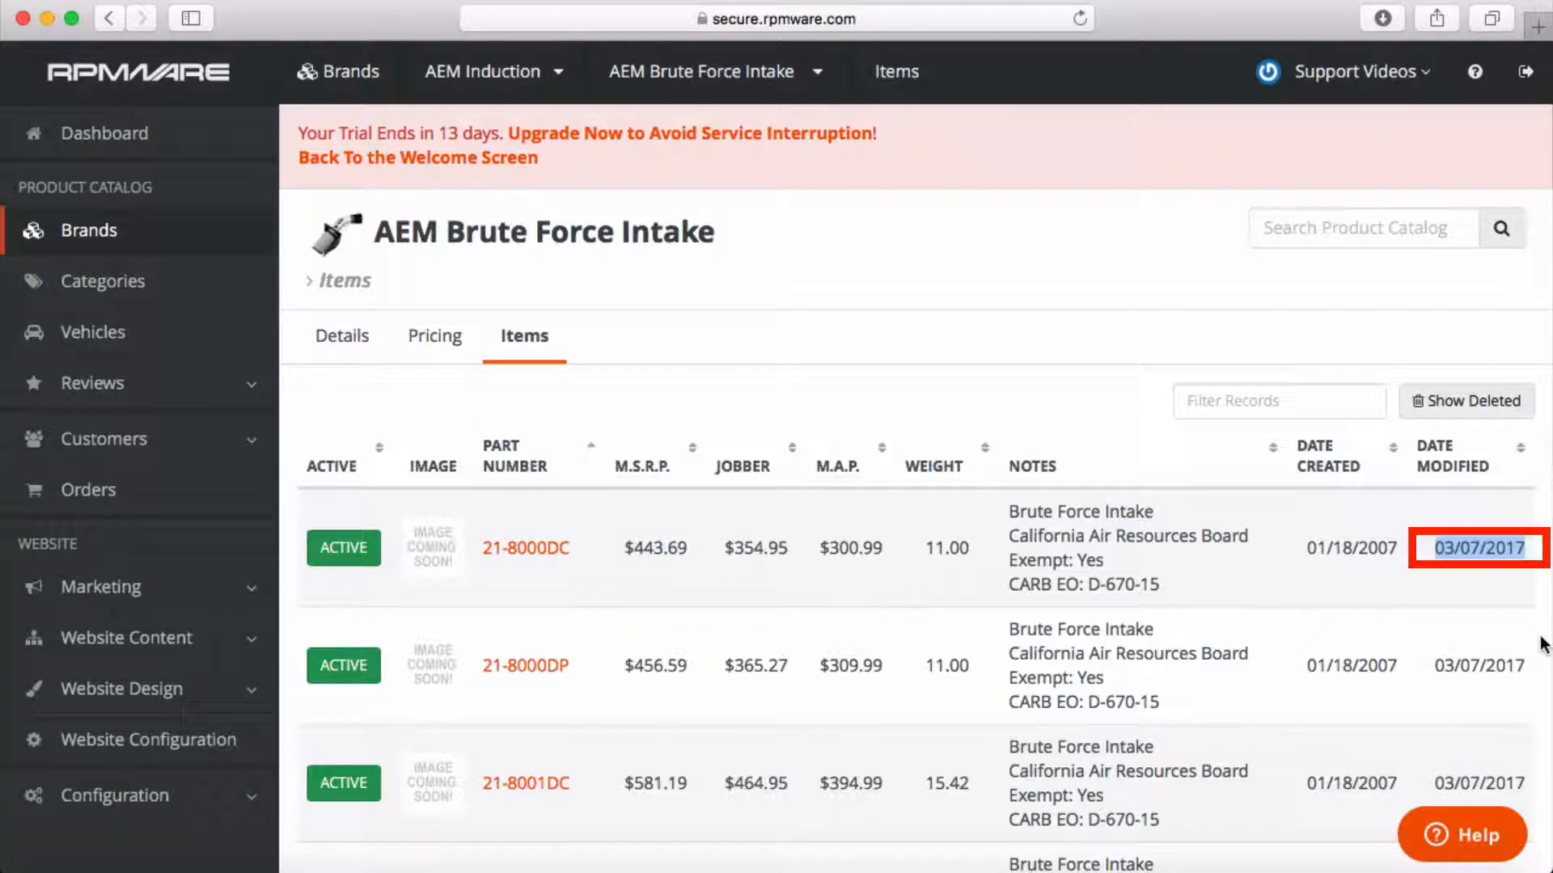
Give the group a 10.00 Fixed Amount Discount from M.A.P. and save it.
{"action": "left_click", "coordinate": [443, 338]}
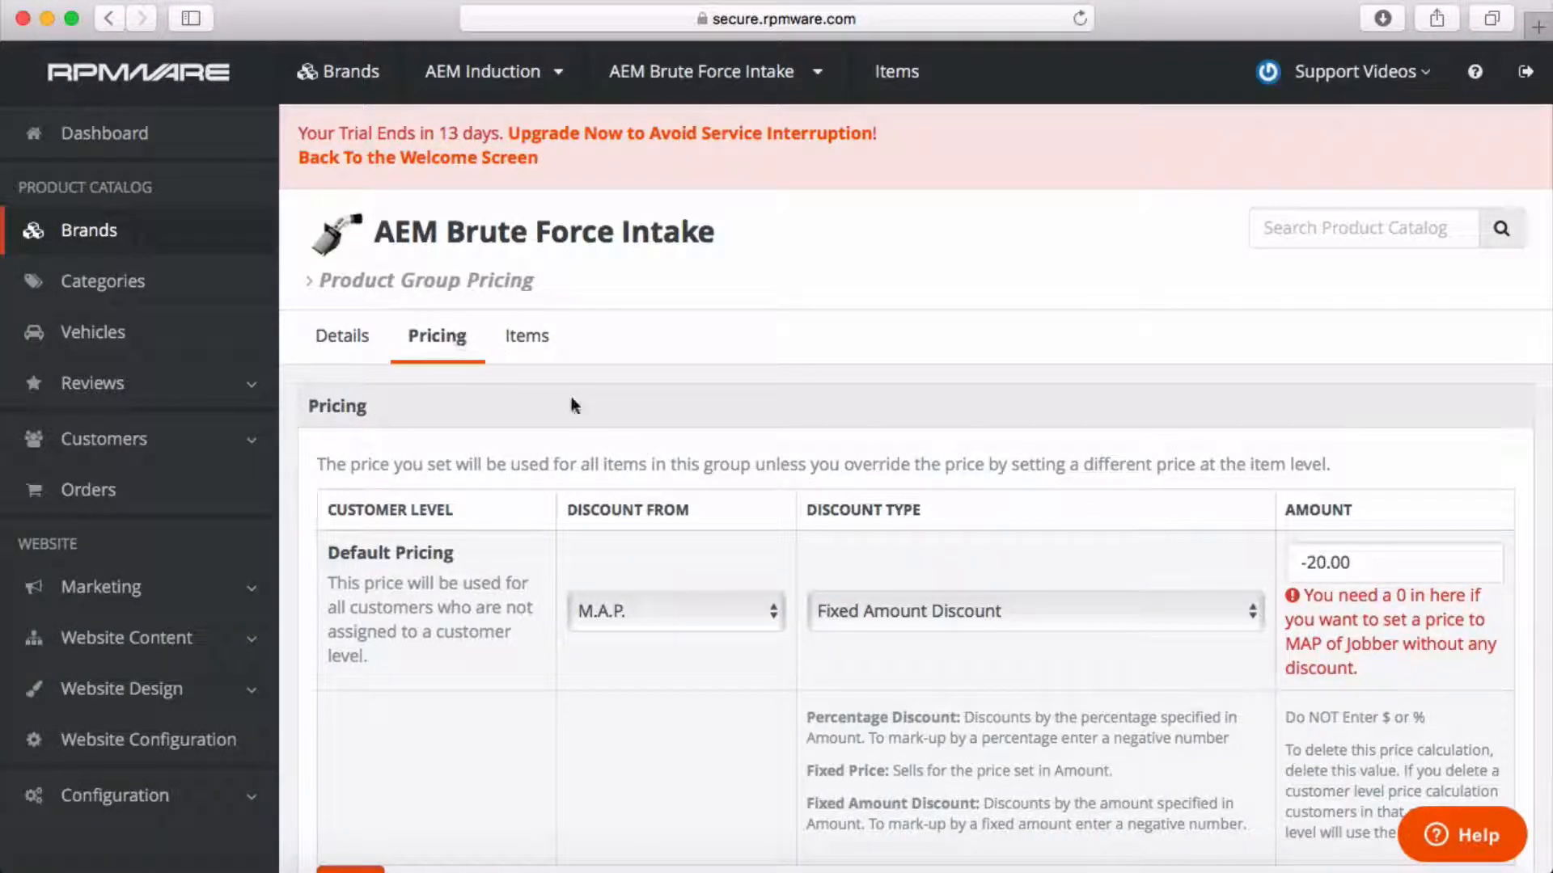
{"action": "left_click", "coordinate": [778, 608]}
{"action": "left_click", "coordinate": [778, 608]}
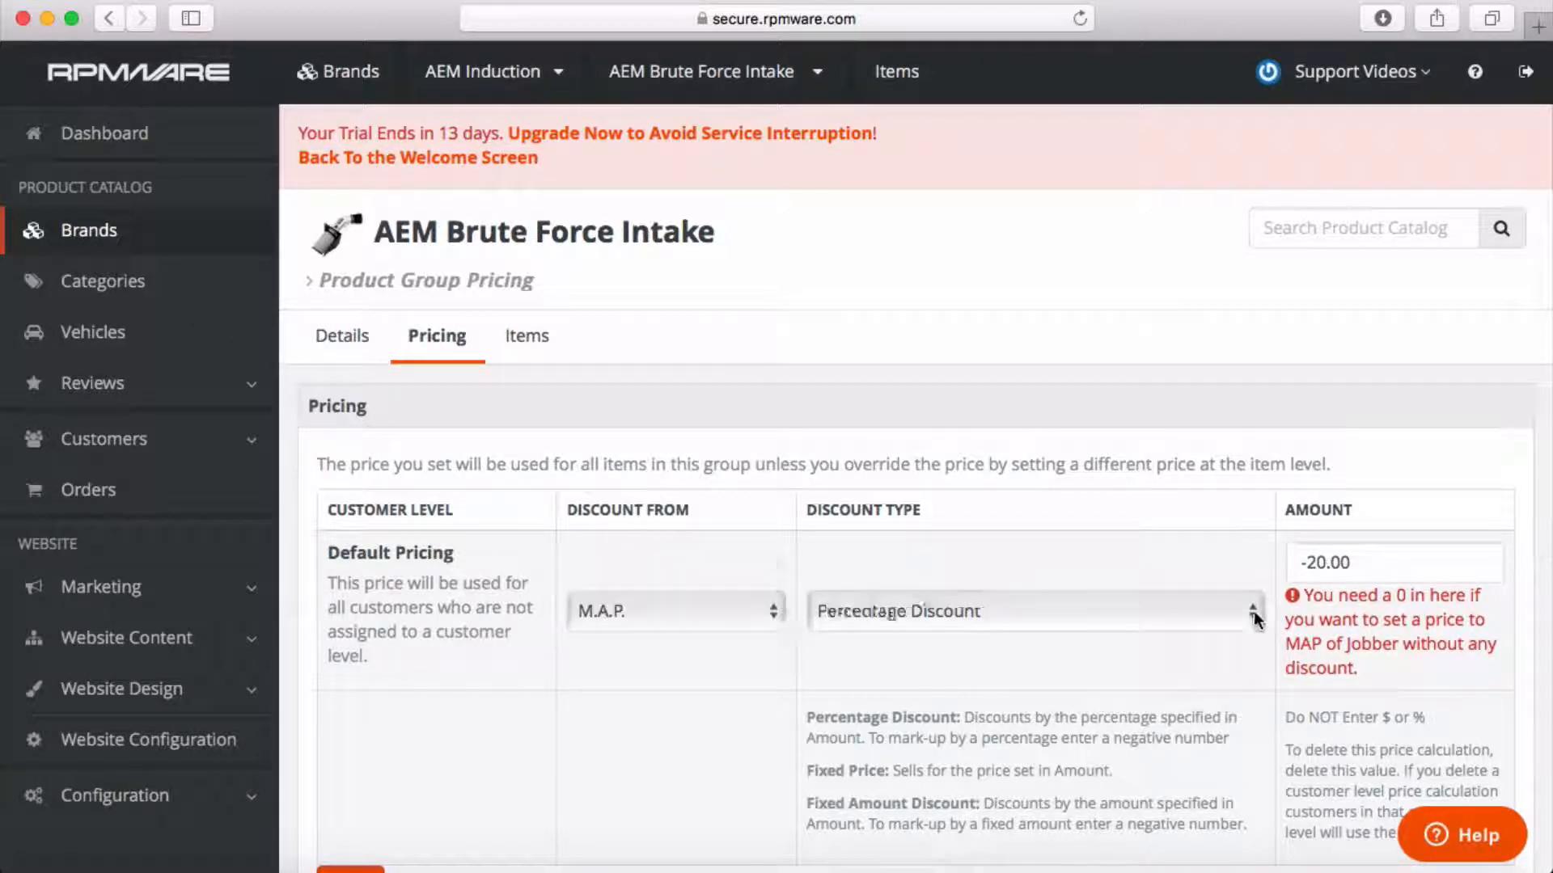
{"action": "left_click", "coordinate": [1254, 609]}
{"action": "left_click", "coordinate": [1218, 658]}
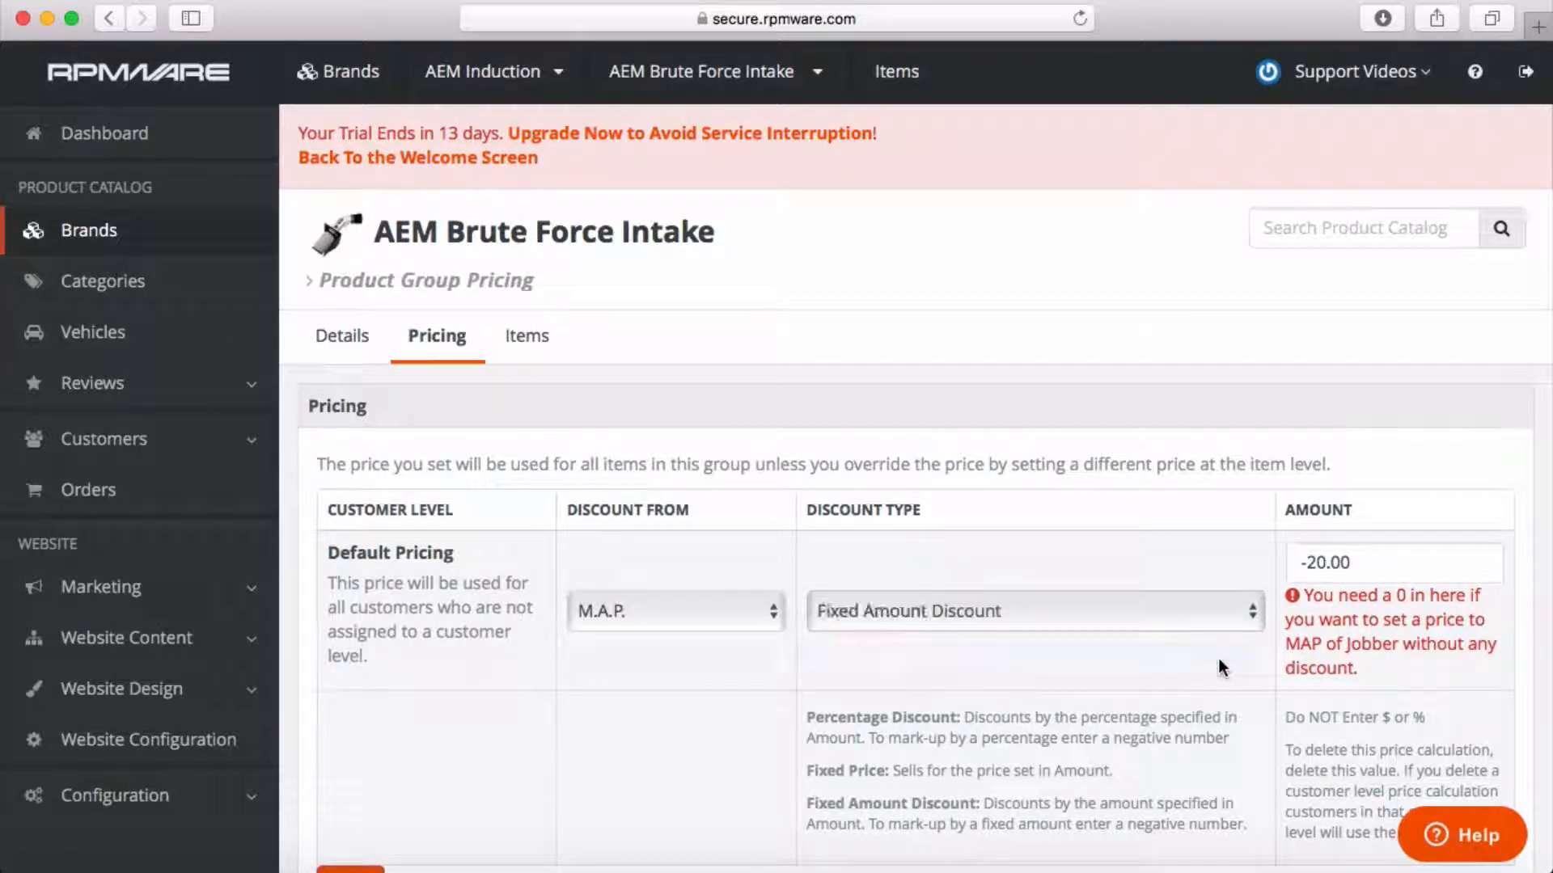
{"action": "left_click", "coordinate": [1318, 566]}
{"action": "key", "text": "BackSpace"}
{"action": "key", "text": "BackSpace"}
{"action": "type", "text": "1"}
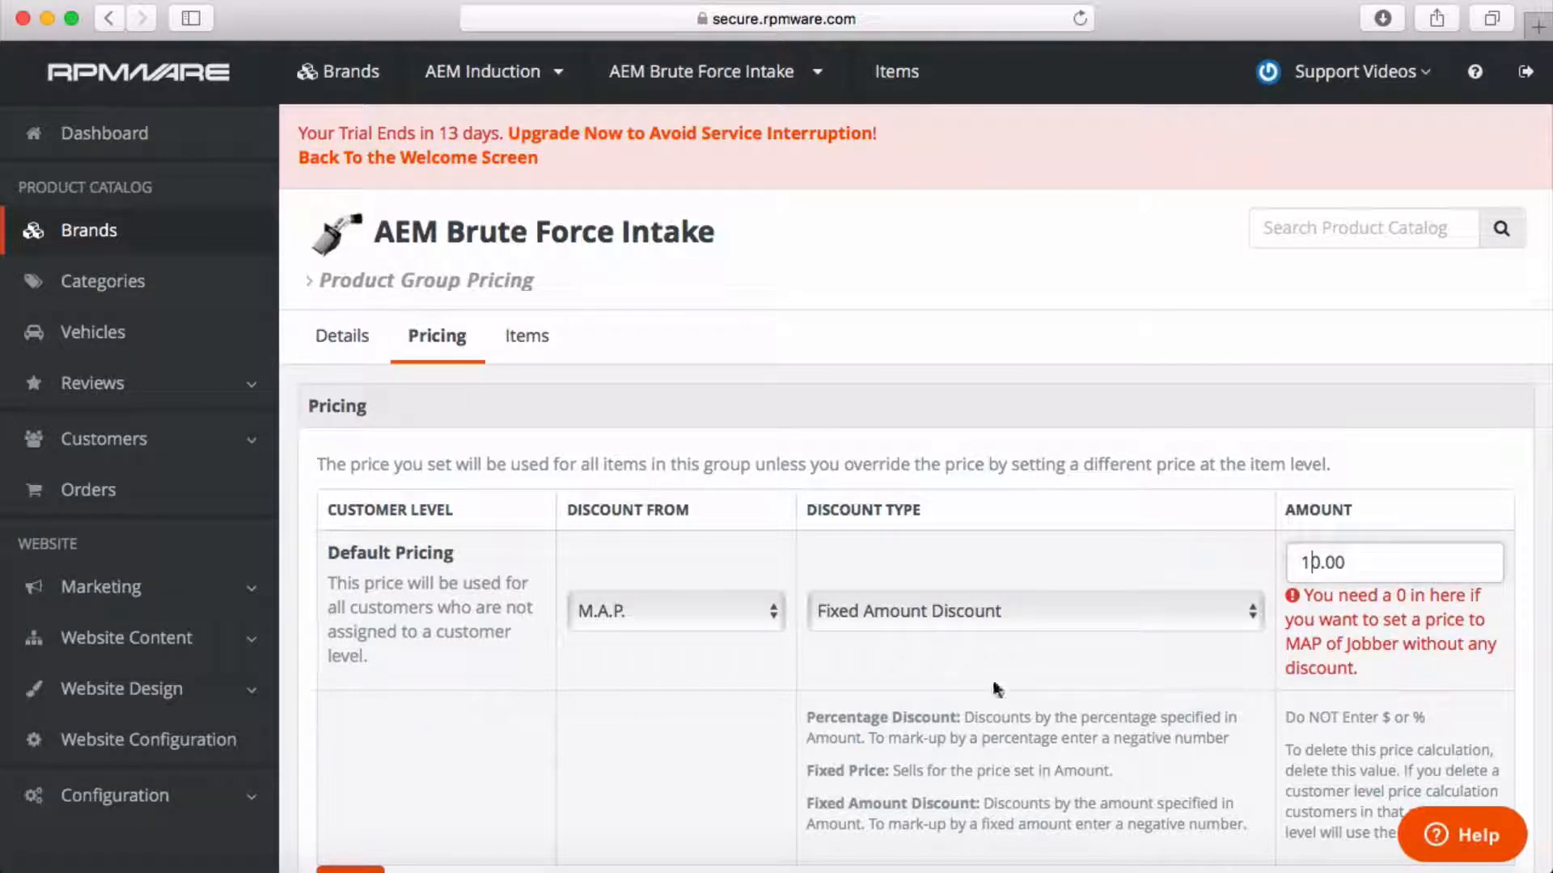
{"action": "scroll", "coordinate": [901, 658], "scroll_direction": "down", "scroll_amount": 3}
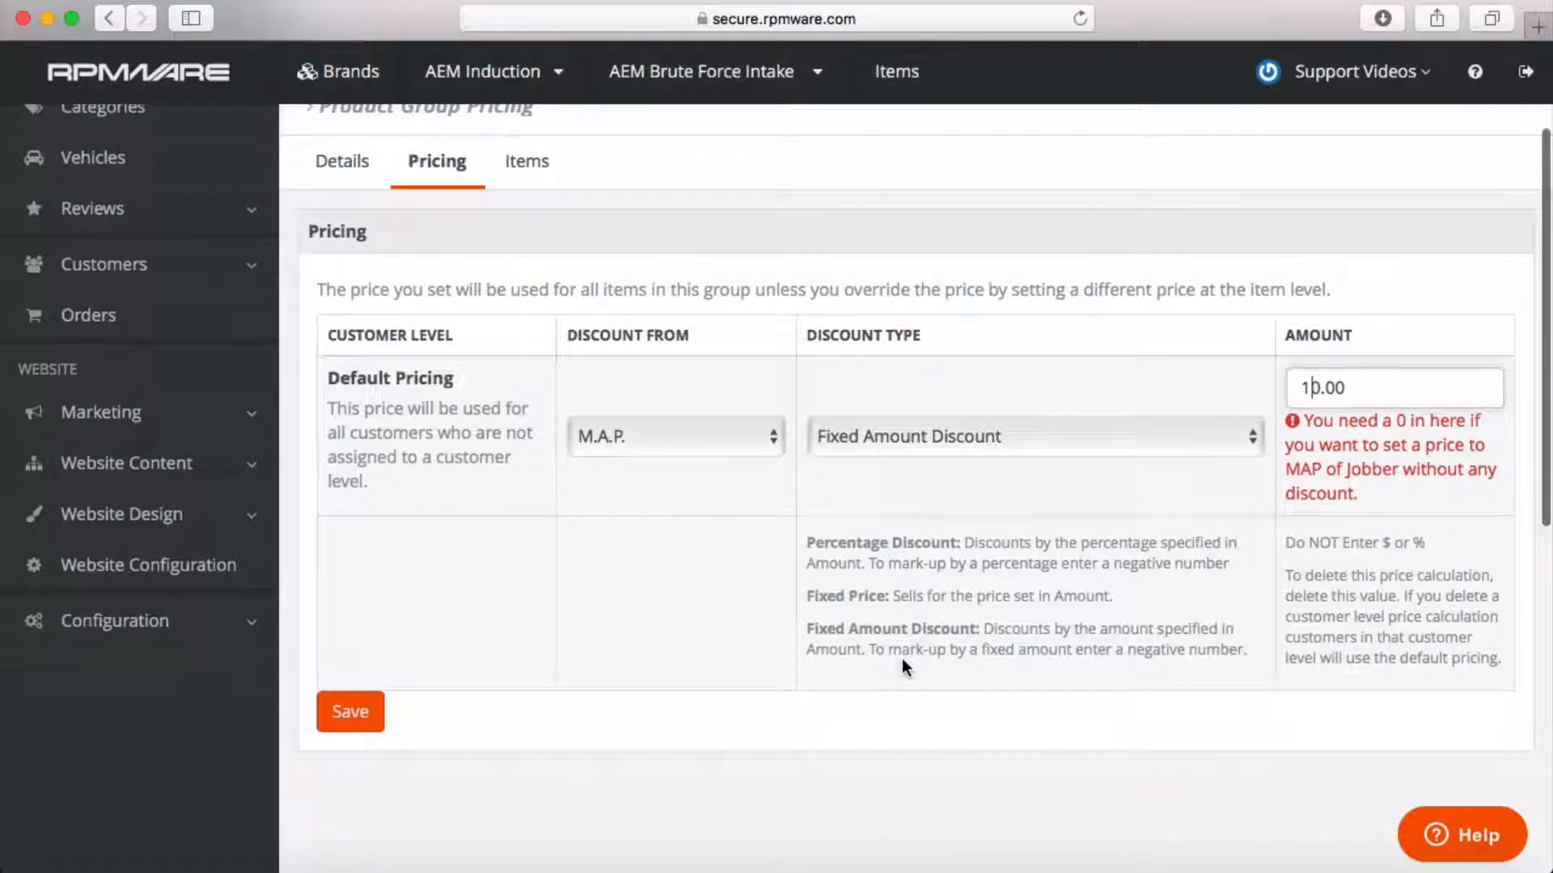
{"action": "left_click", "coordinate": [366, 714]}
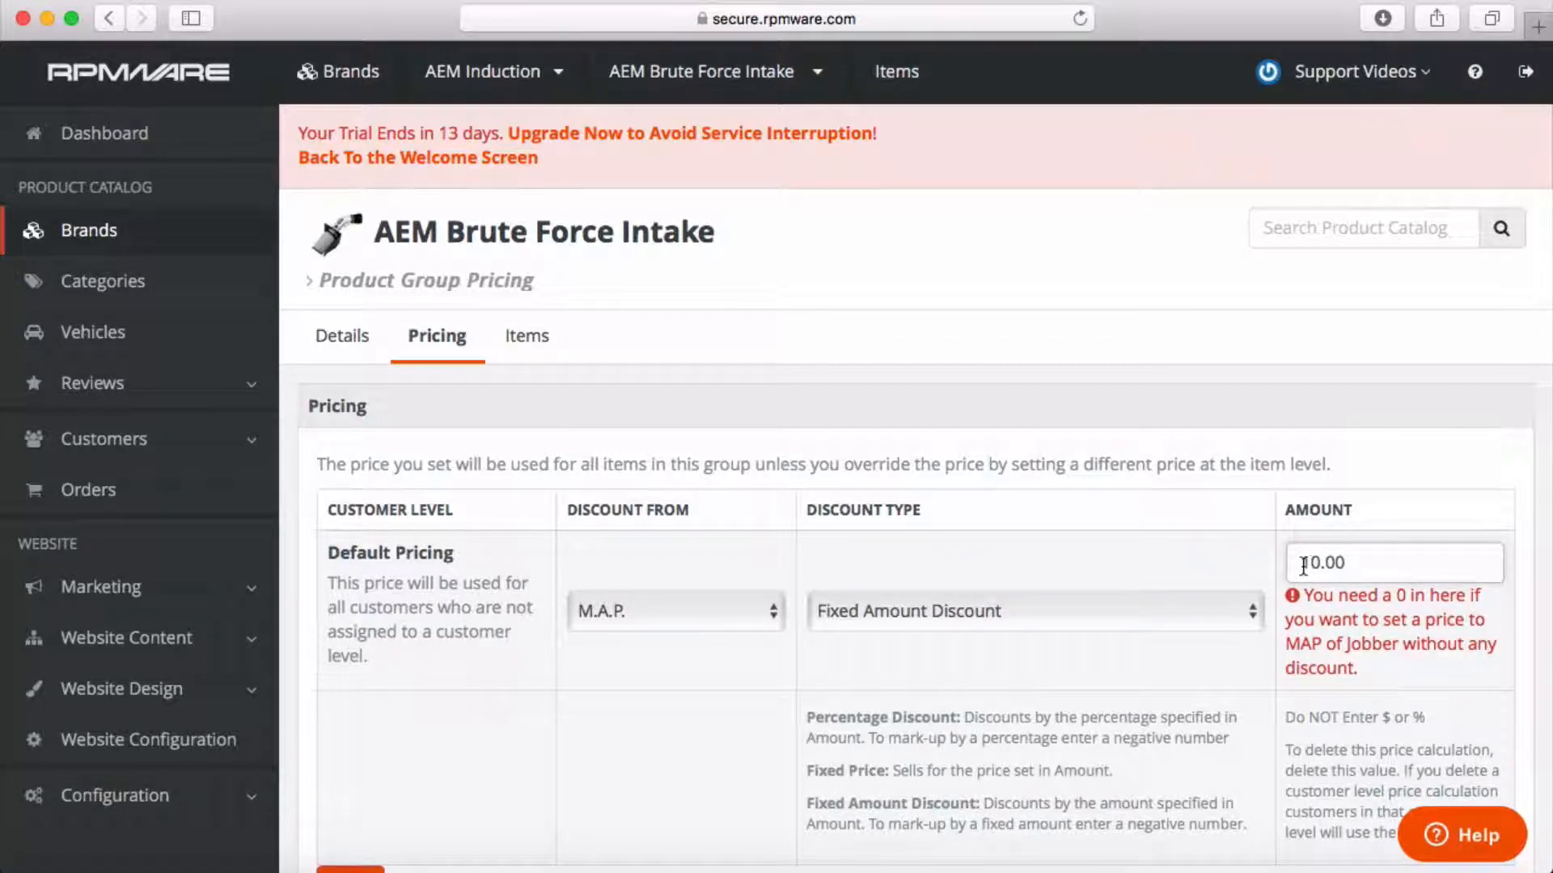
Correct the group's discount amount to -20.00 and save the pricing.
{"action": "key", "text": "BackSpace"}
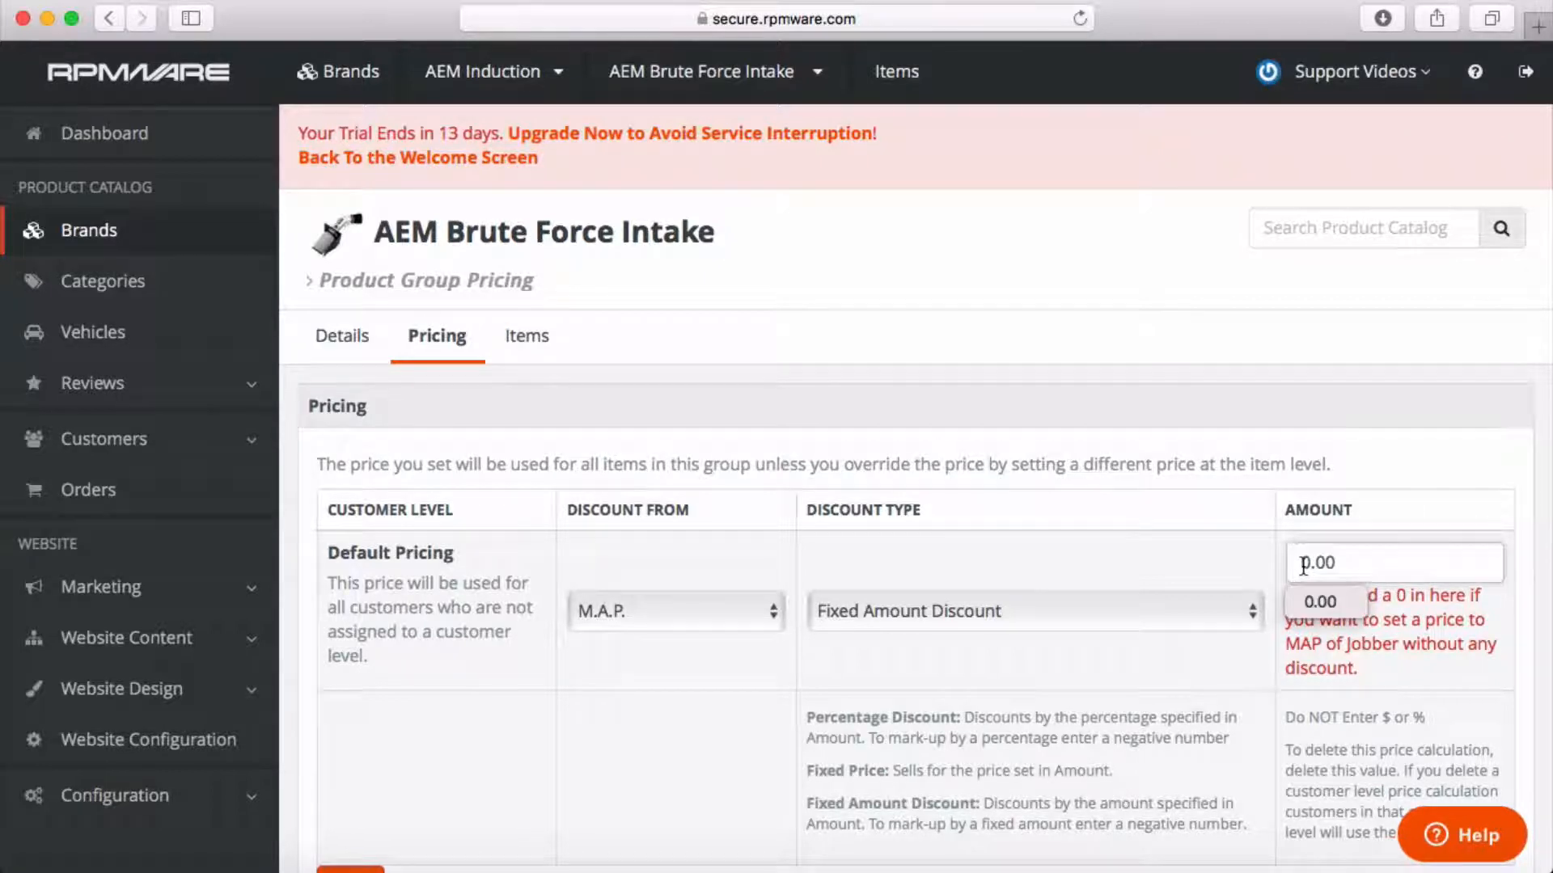
{"action": "type", "text": "1"}
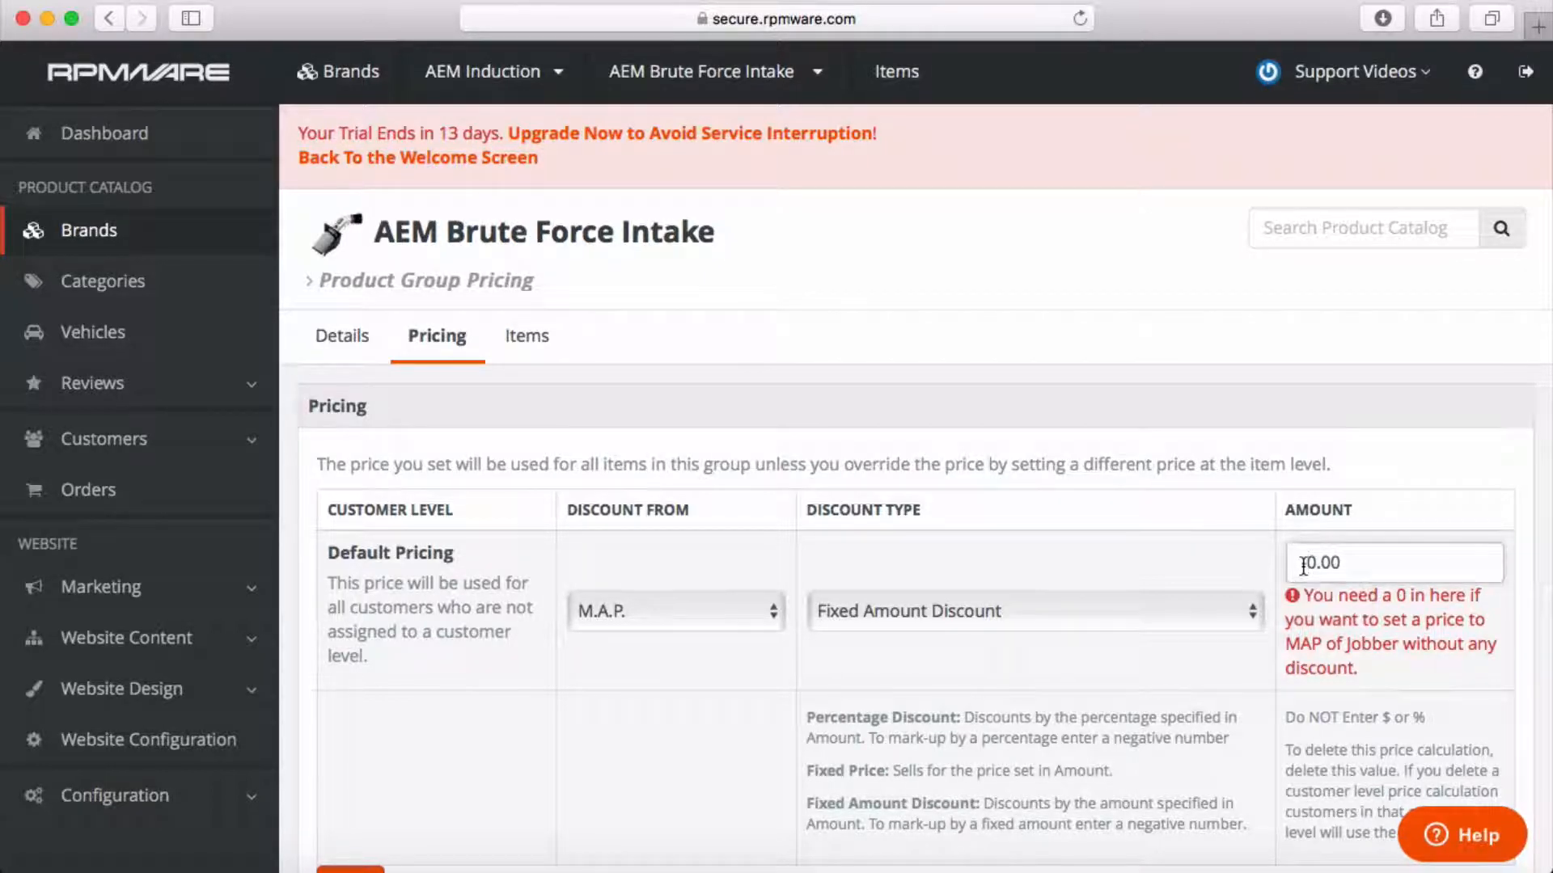
{"action": "type", "text": "-2"}
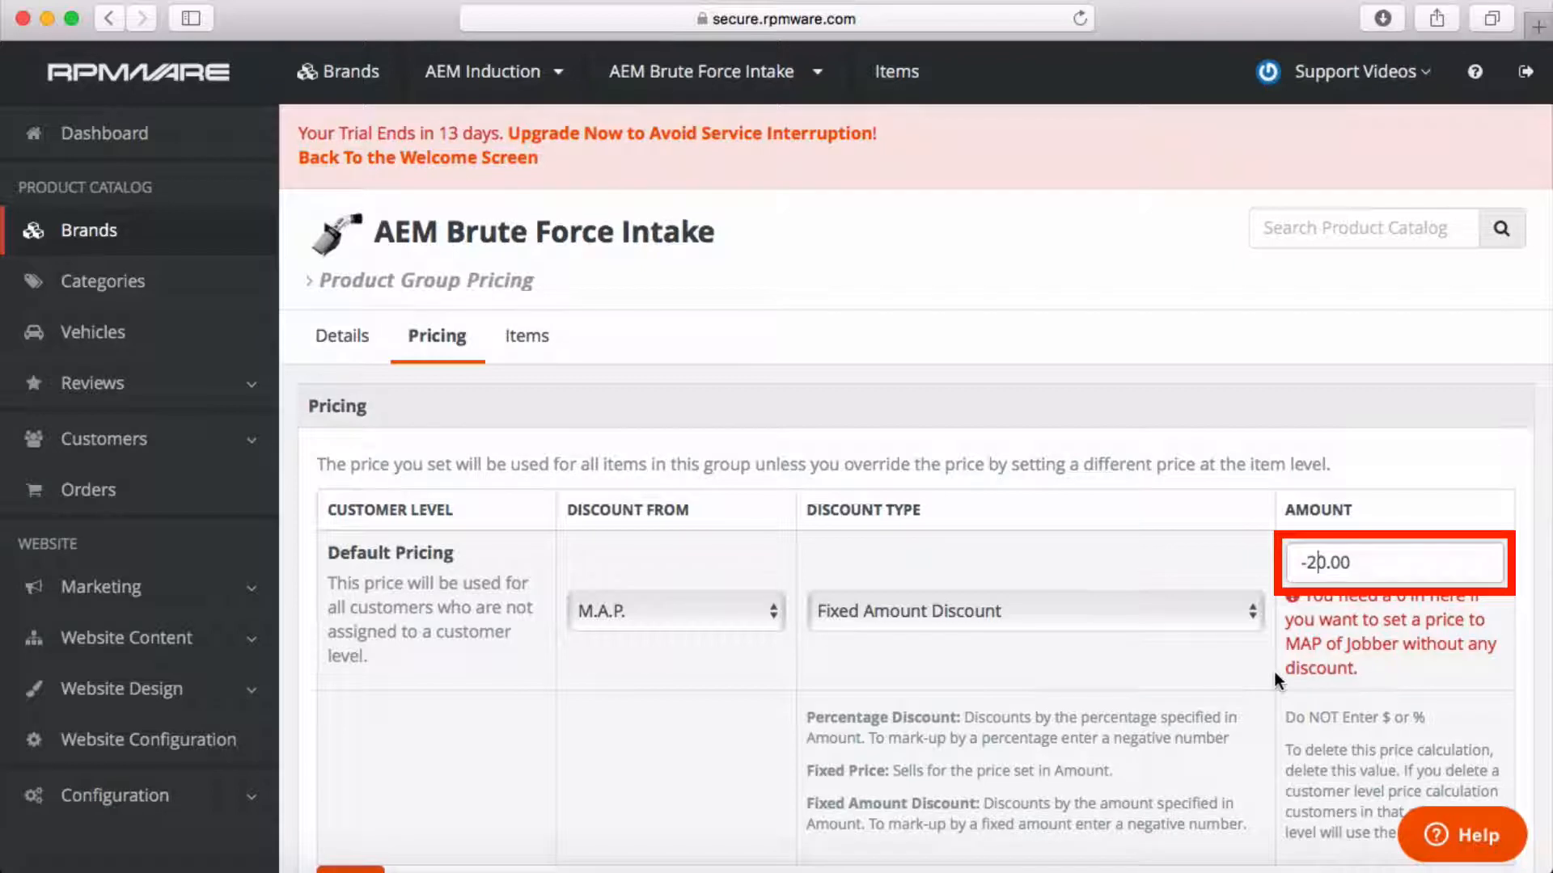
{"action": "scroll", "coordinate": [1273, 672], "scroll_direction": "down", "scroll_amount": 1}
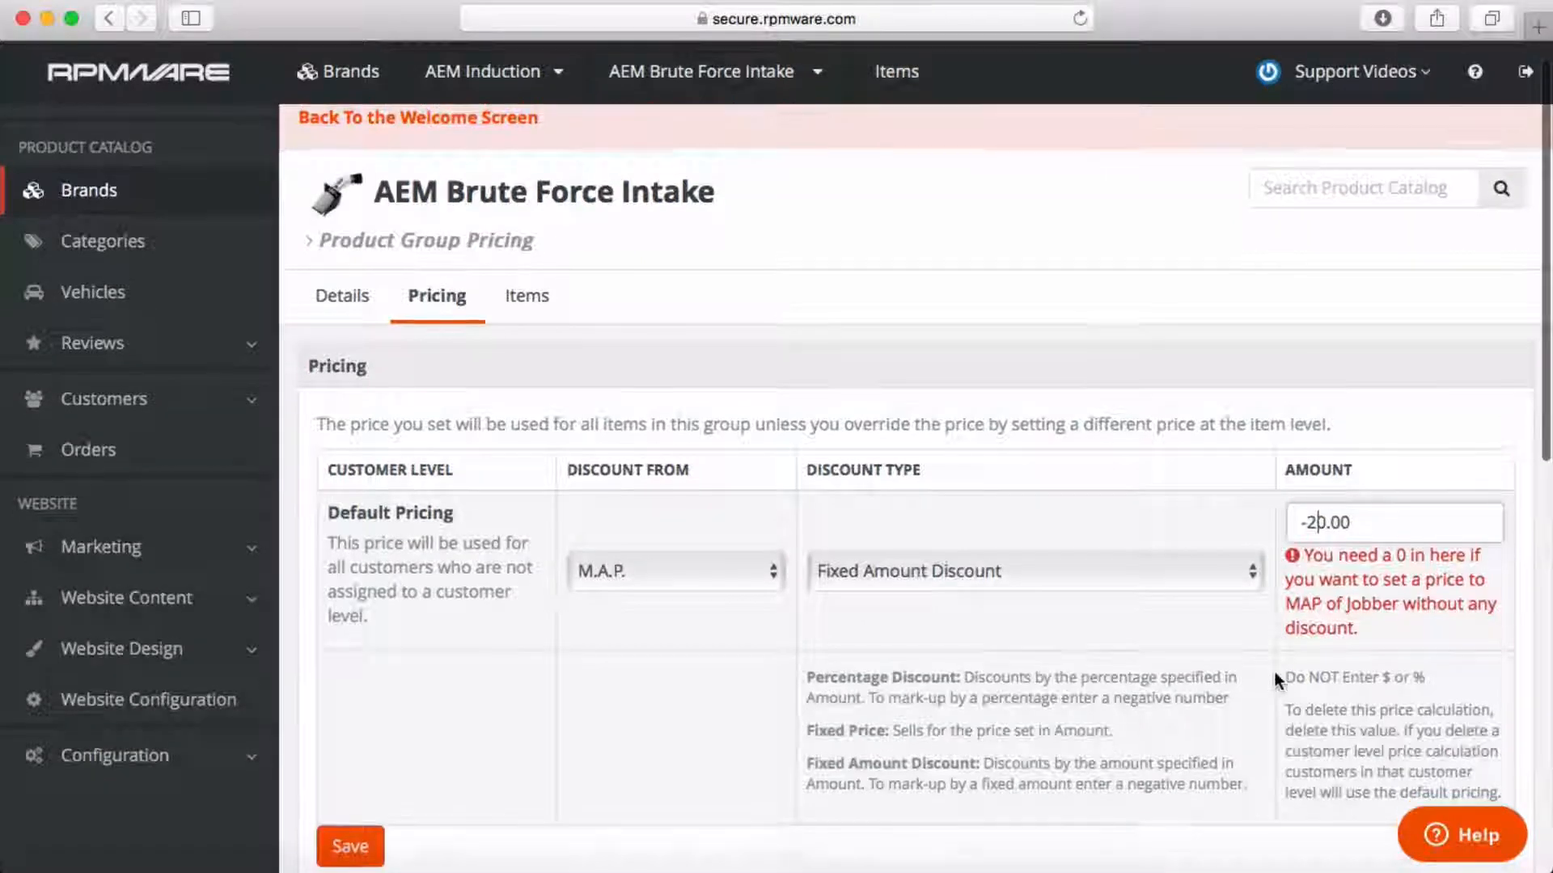
{"action": "left_click", "coordinate": [355, 844]}
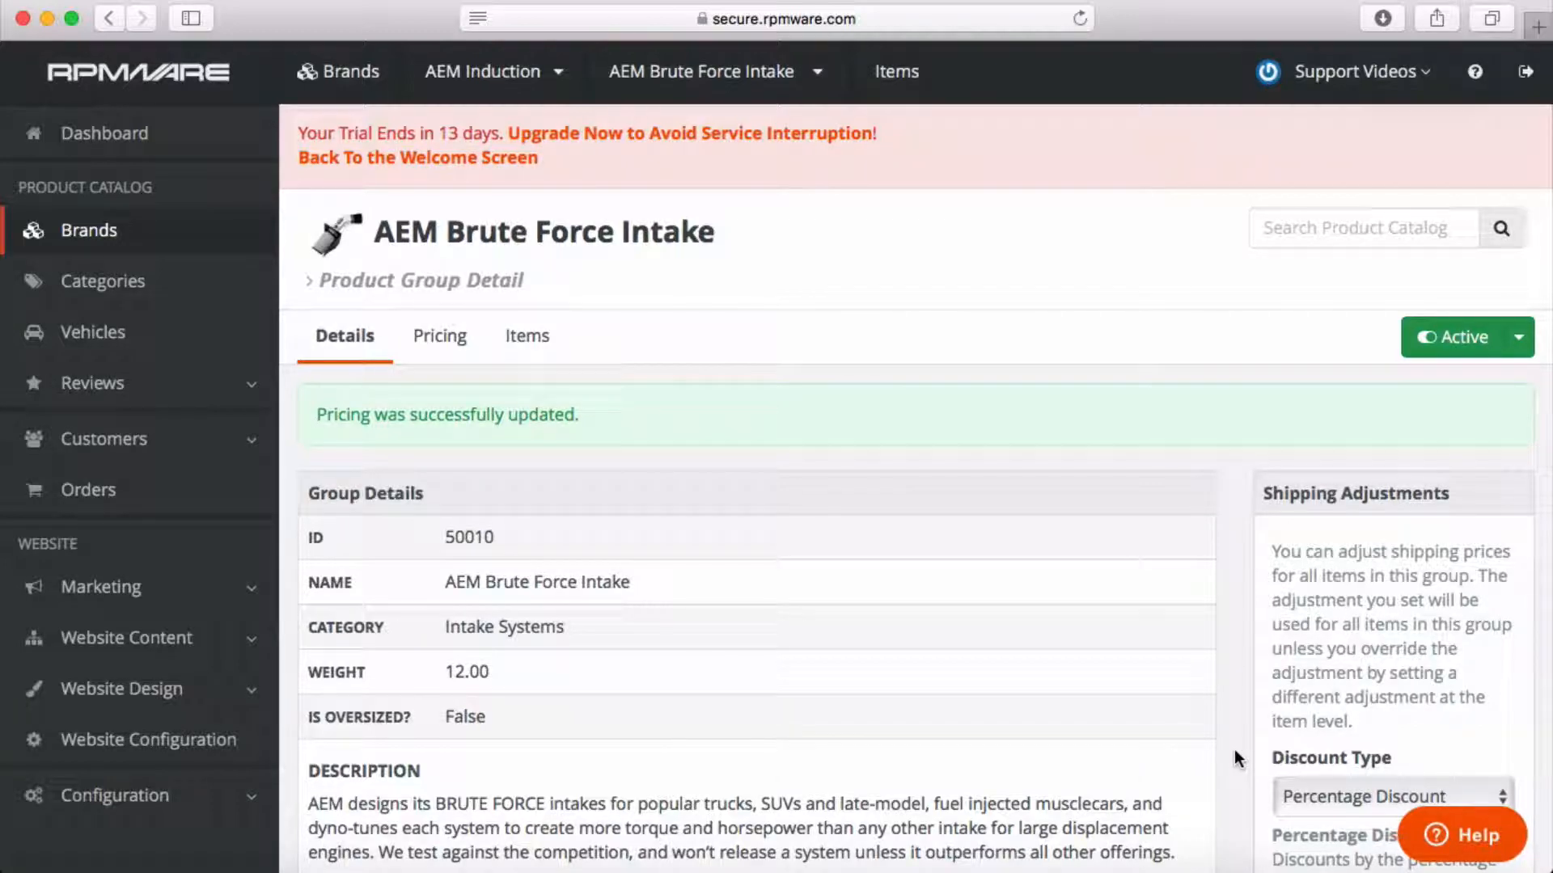
Open item 21-8032DS from the group's Items list and check its $409.99 M.A.P.
{"action": "left_click", "coordinate": [530, 338]}
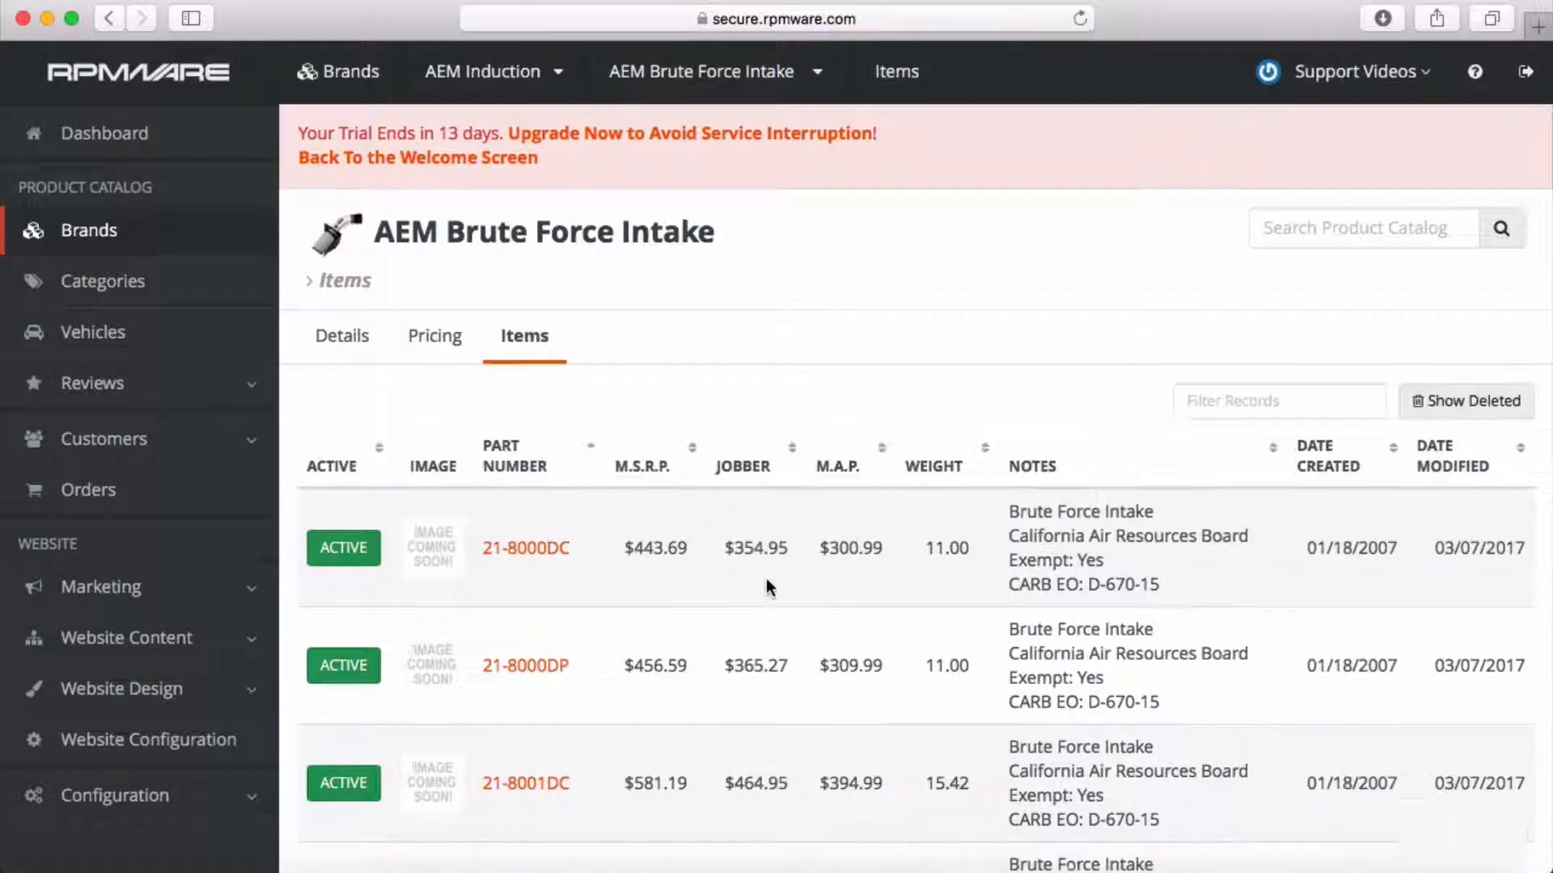
{"action": "scroll", "coordinate": [841, 512], "scroll_direction": "down", "scroll_amount": 10}
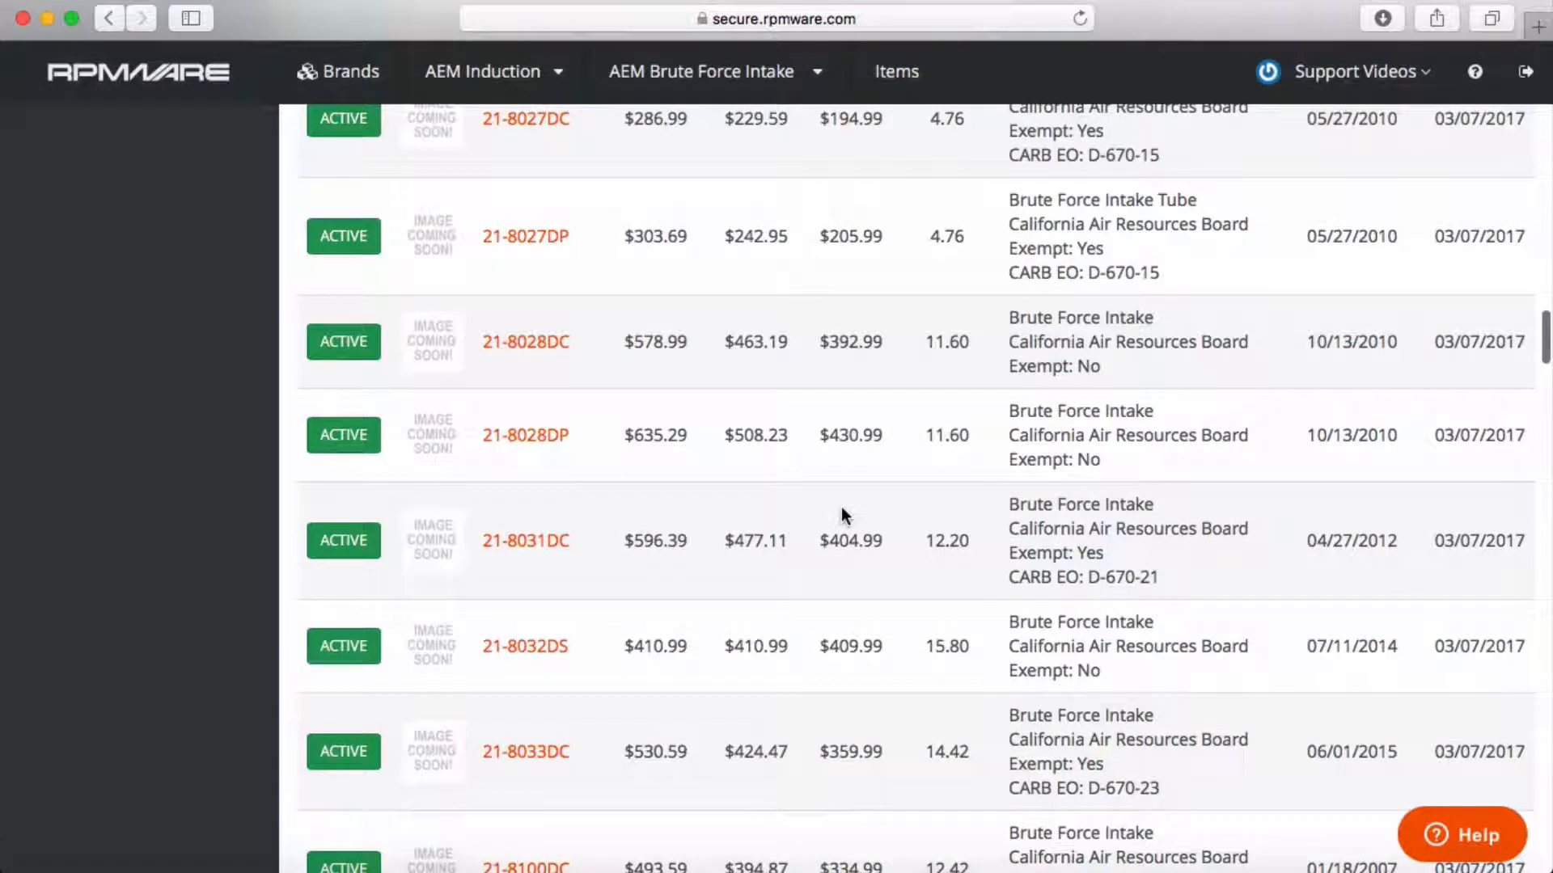
{"action": "scroll", "coordinate": [841, 516], "scroll_direction": "down", "scroll_amount": 3}
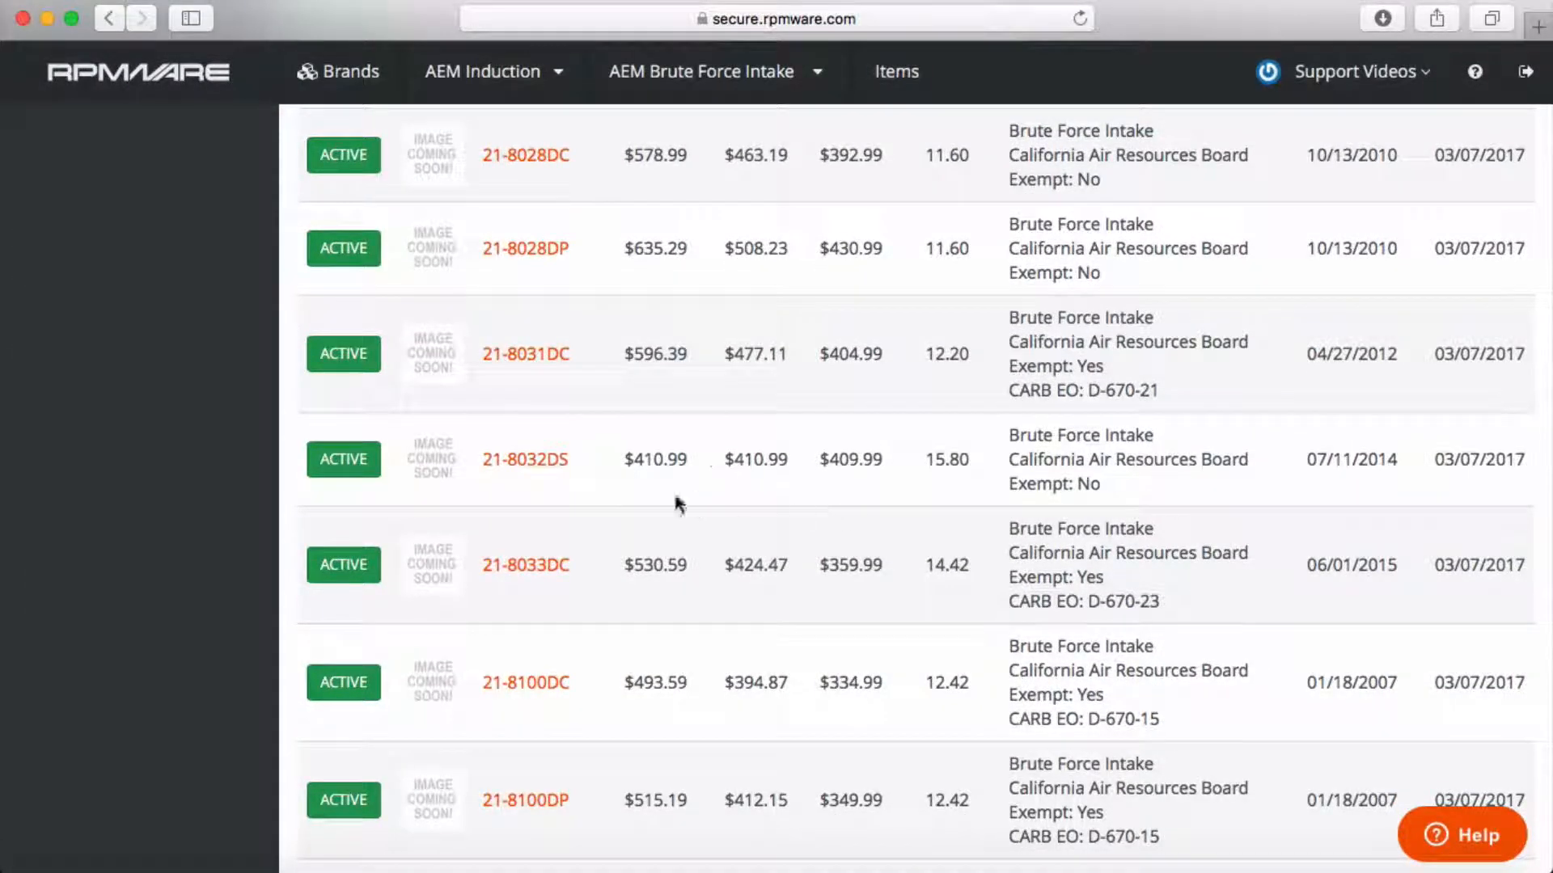
{"action": "left_click", "coordinate": [526, 459]}
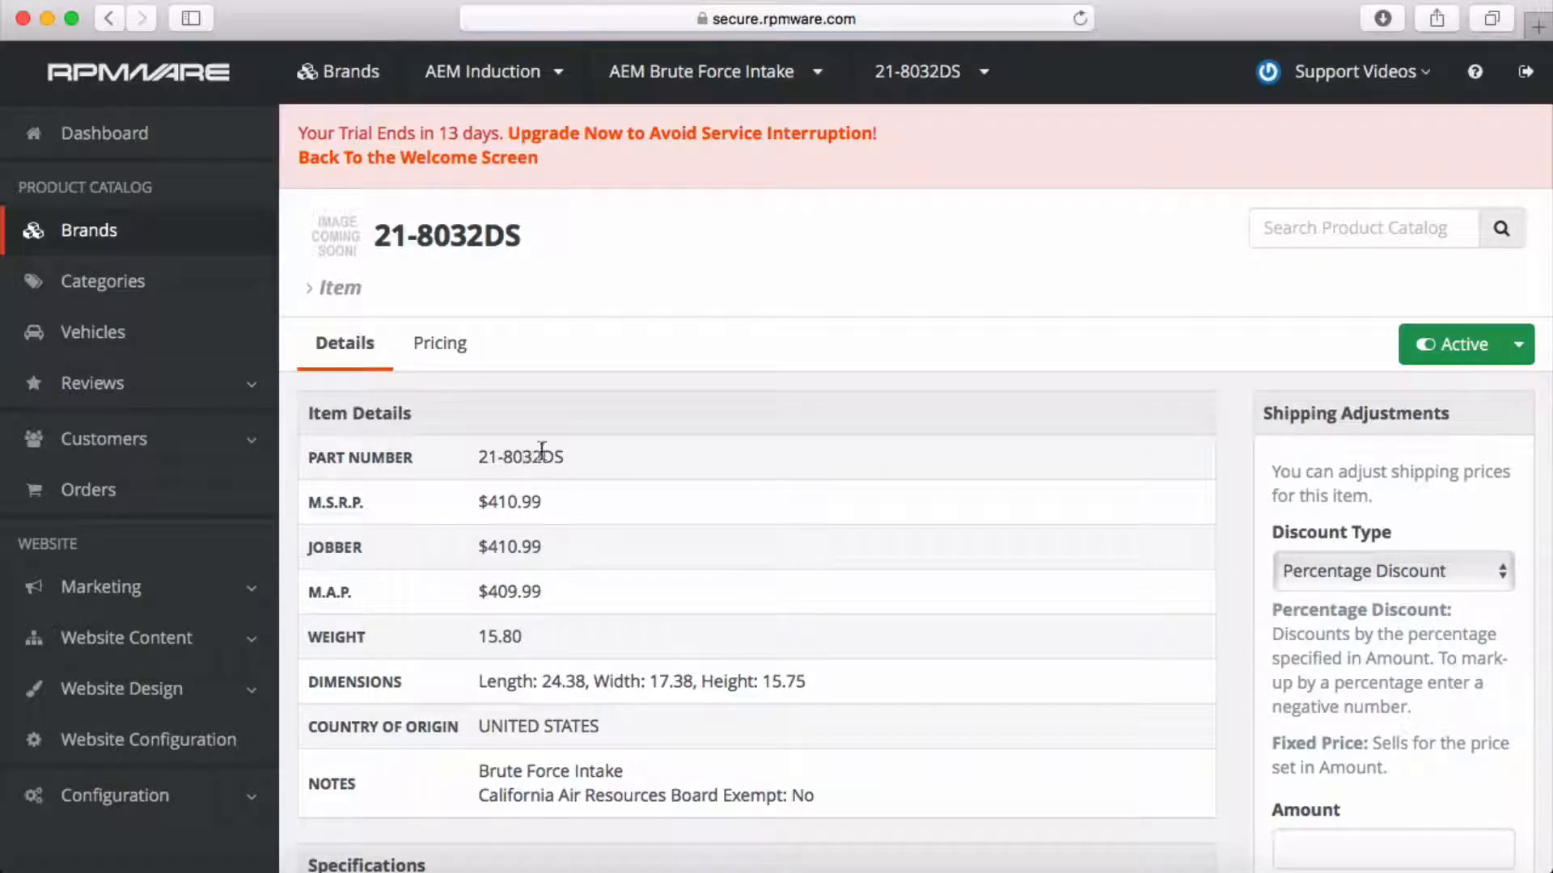
{"action": "left_click_drag", "start_coordinate": [477, 591], "coordinate": [554, 597]}
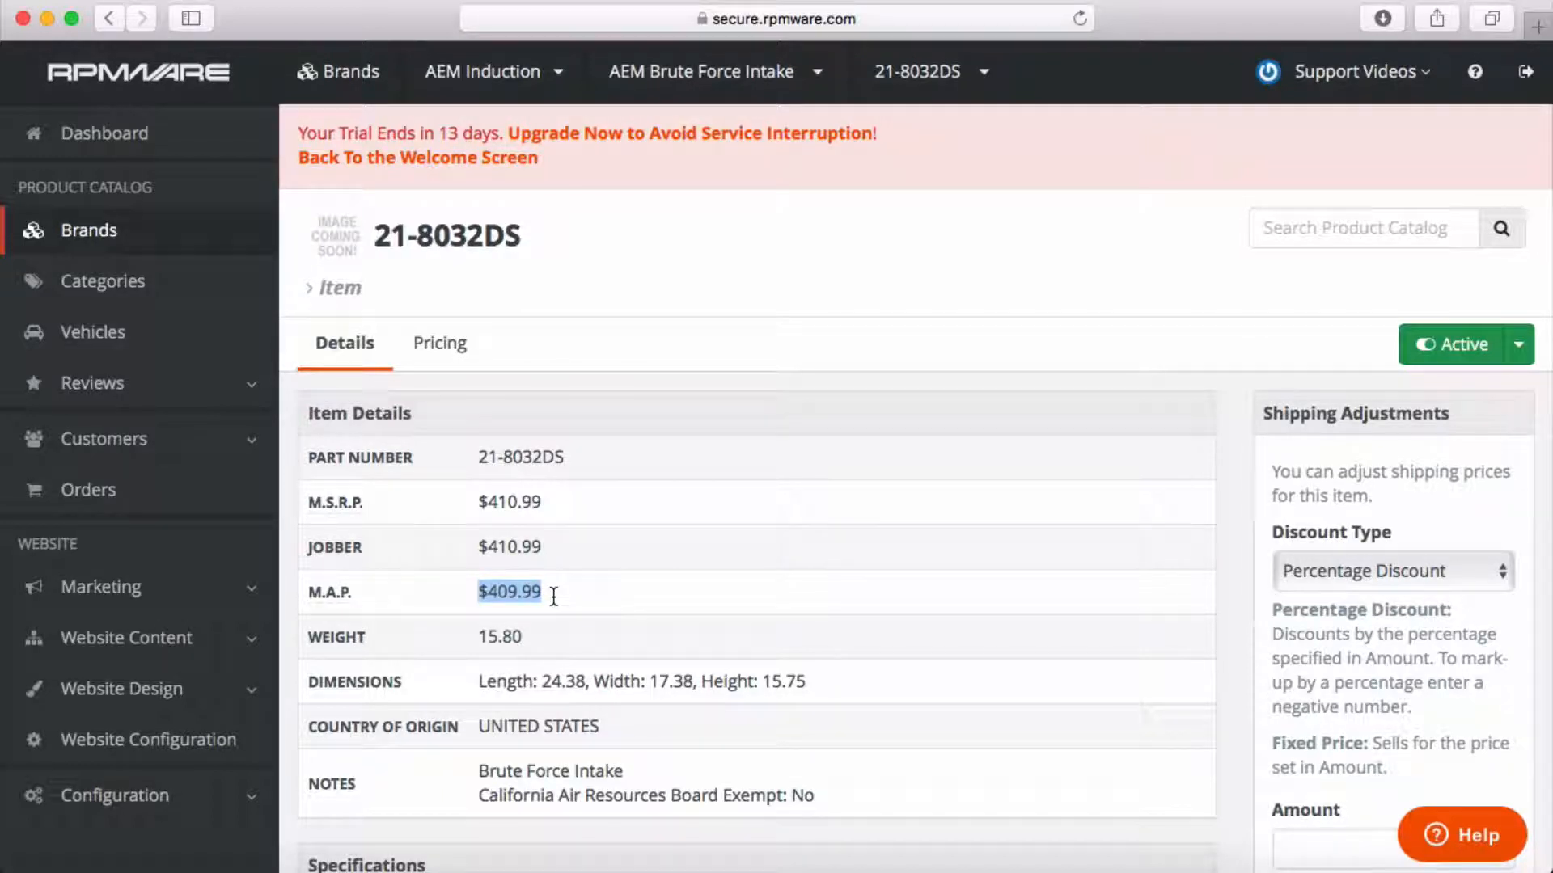
{"action": "left_click", "coordinate": [553, 596]}
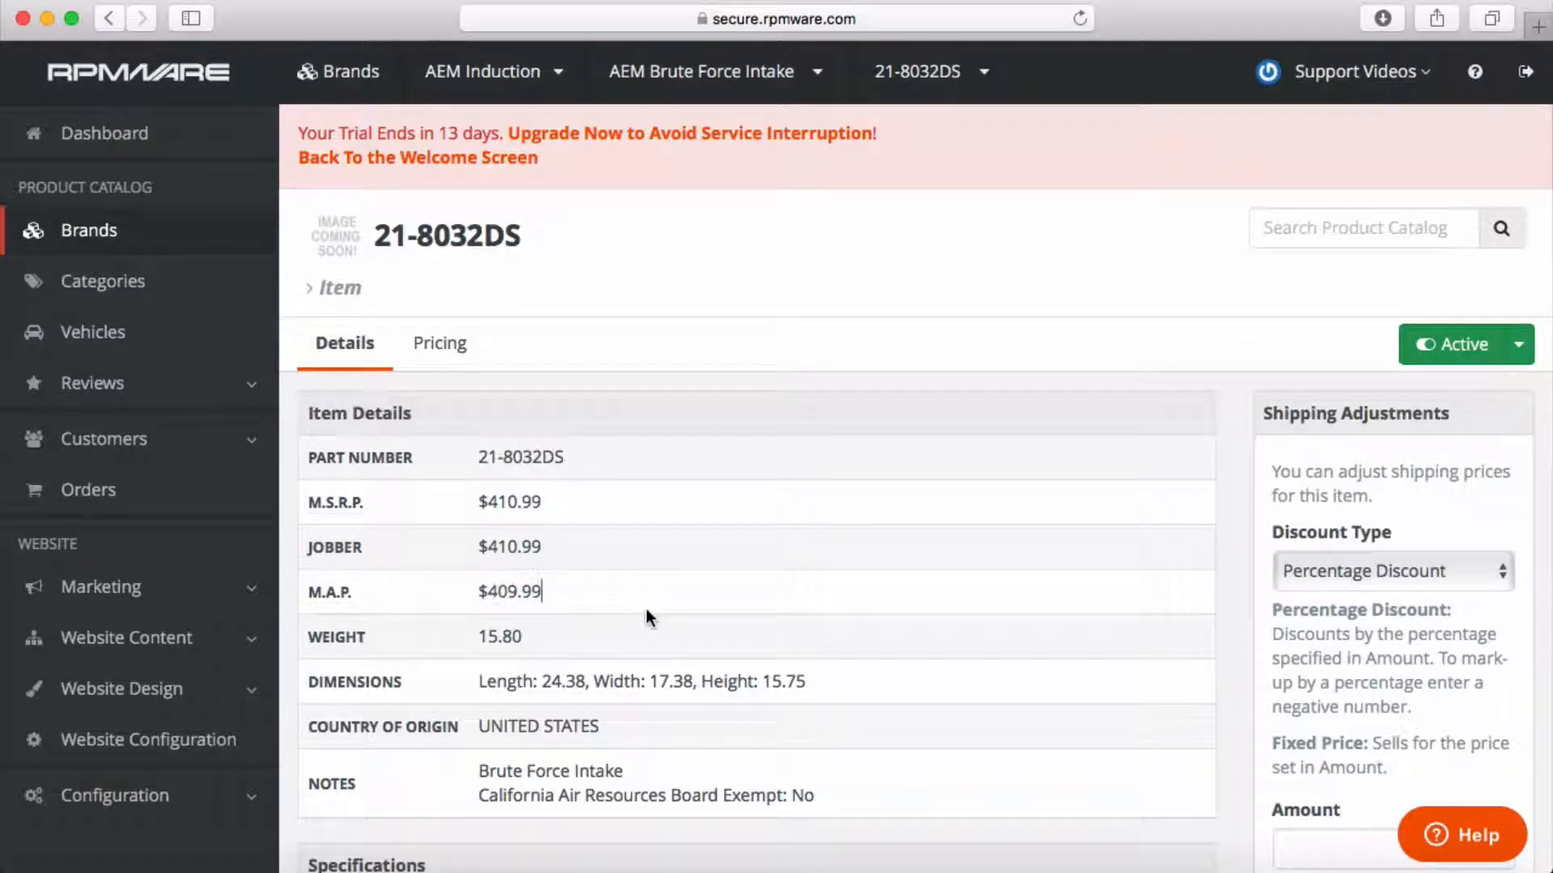
On the item's Pricing tab, keep M.S.R.P. as base with a 350.00 Fixed Price.
{"action": "left_click", "coordinate": [439, 346]}
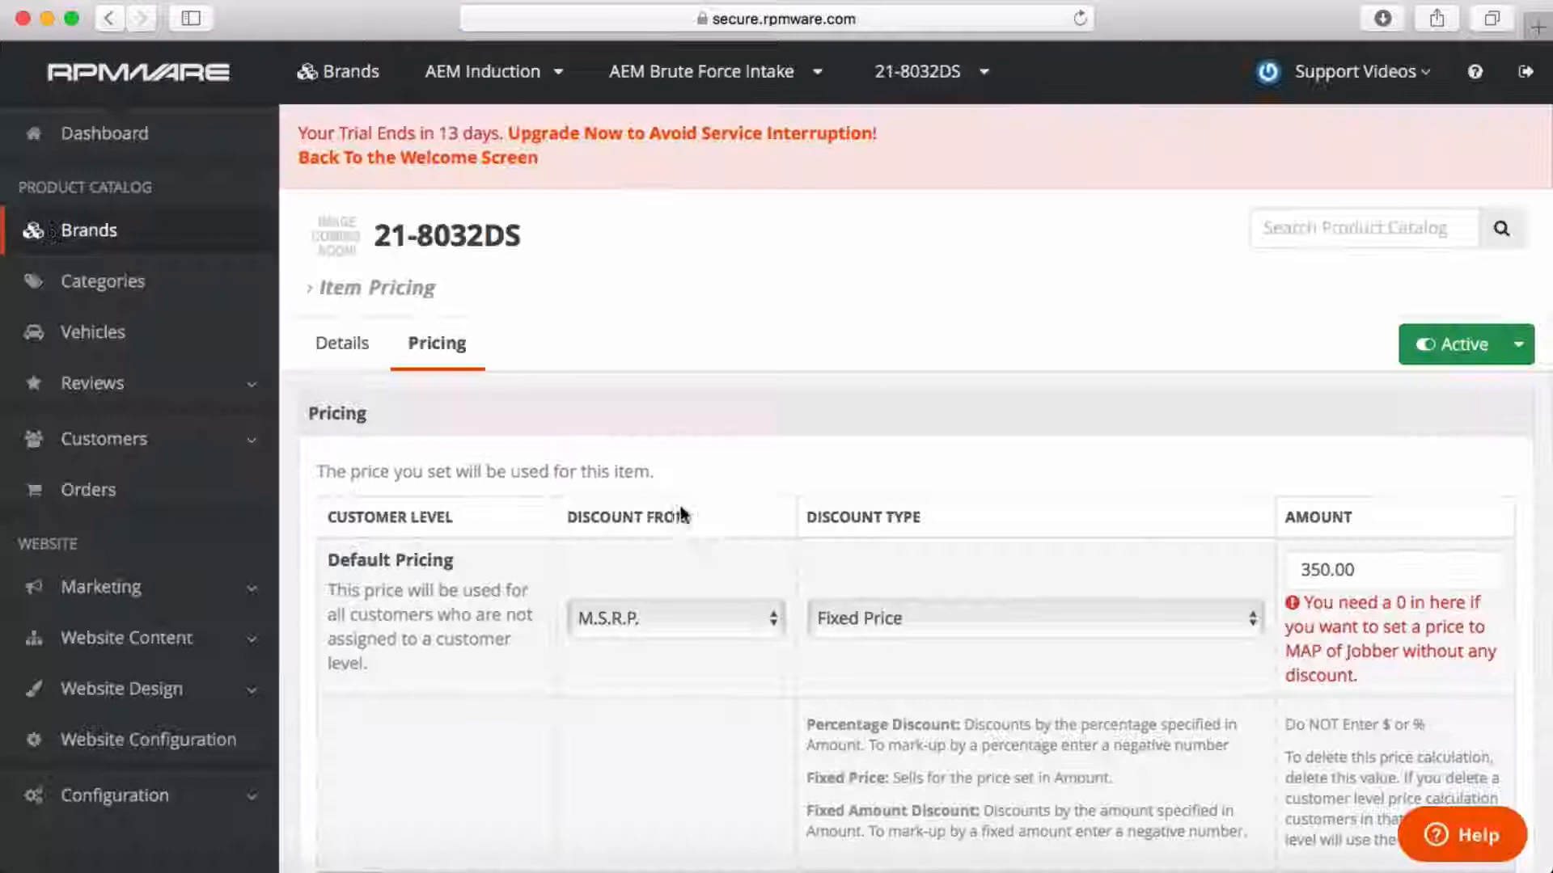
{"action": "left_click", "coordinate": [767, 617]}
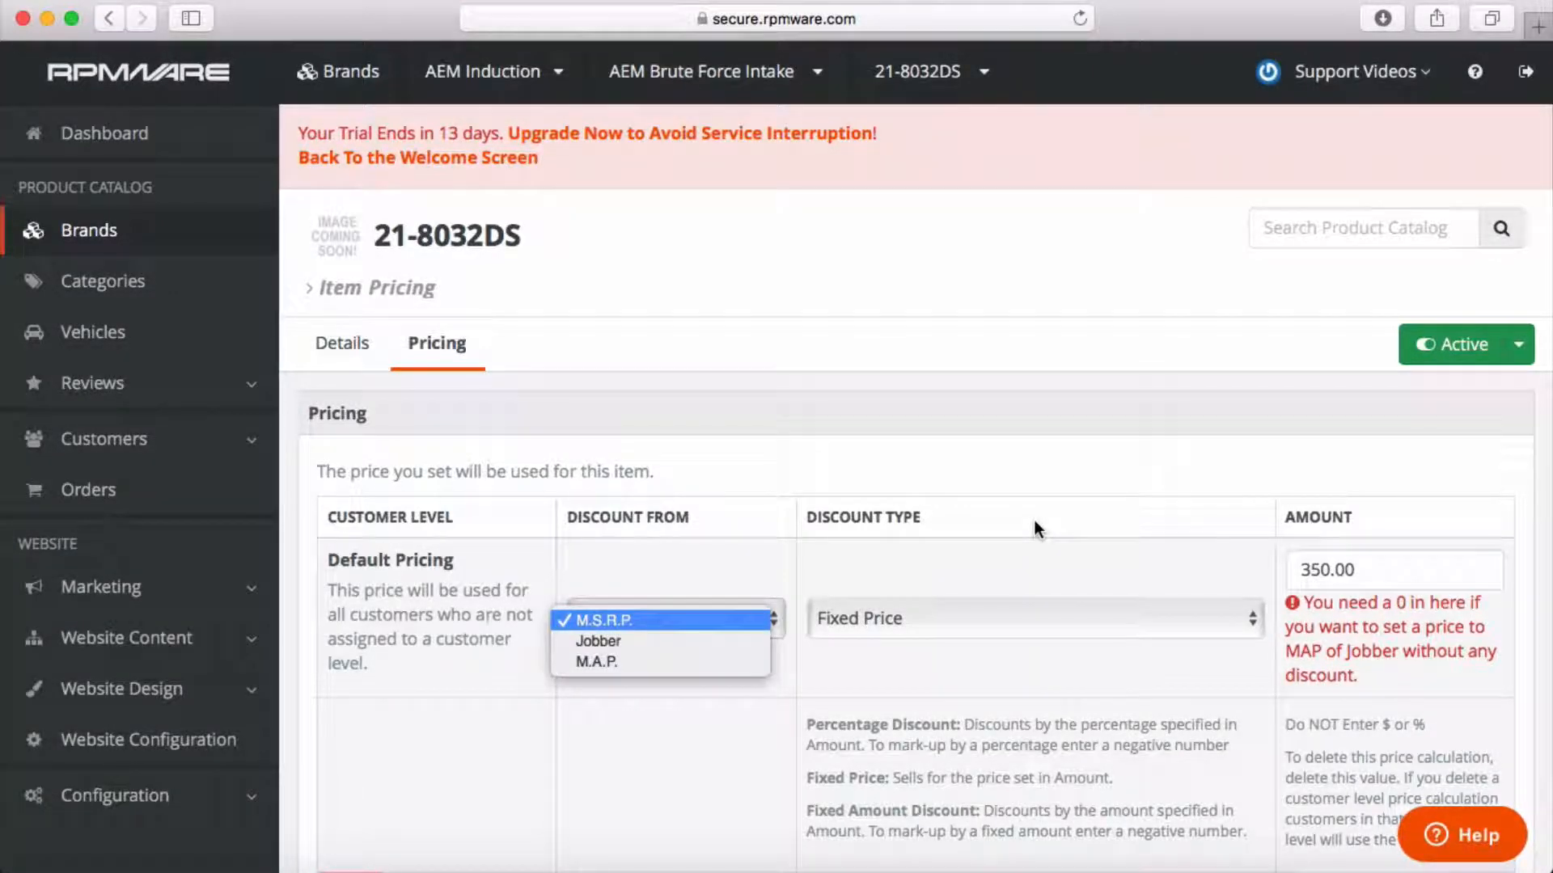
{"action": "left_click", "coordinate": [1035, 529]}
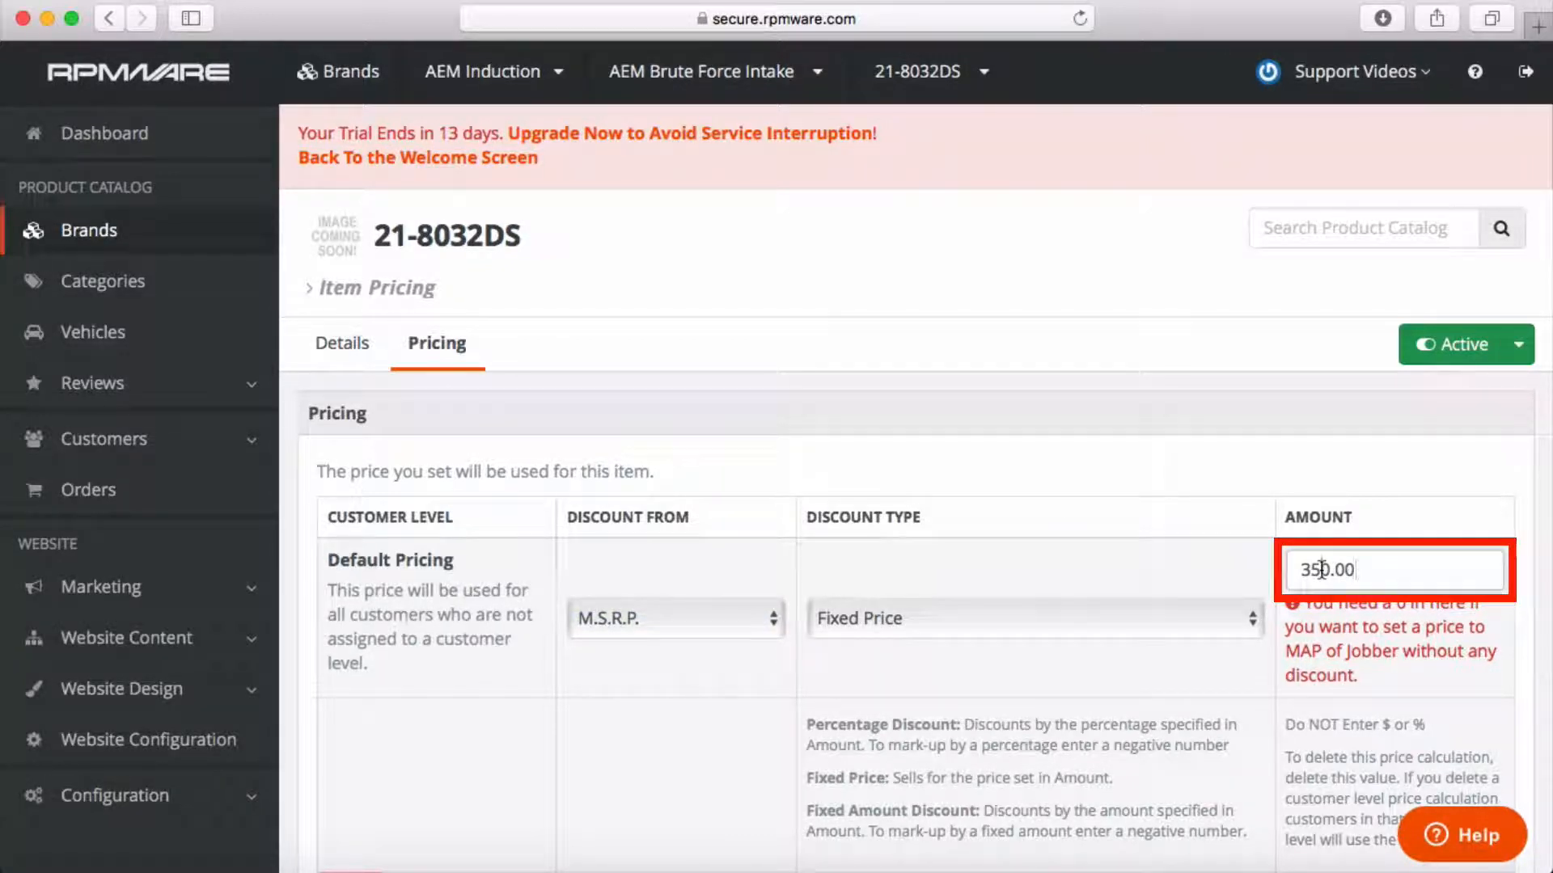
{"action": "left_click_drag", "start_coordinate": [1320, 569], "coordinate": [1293, 570]}
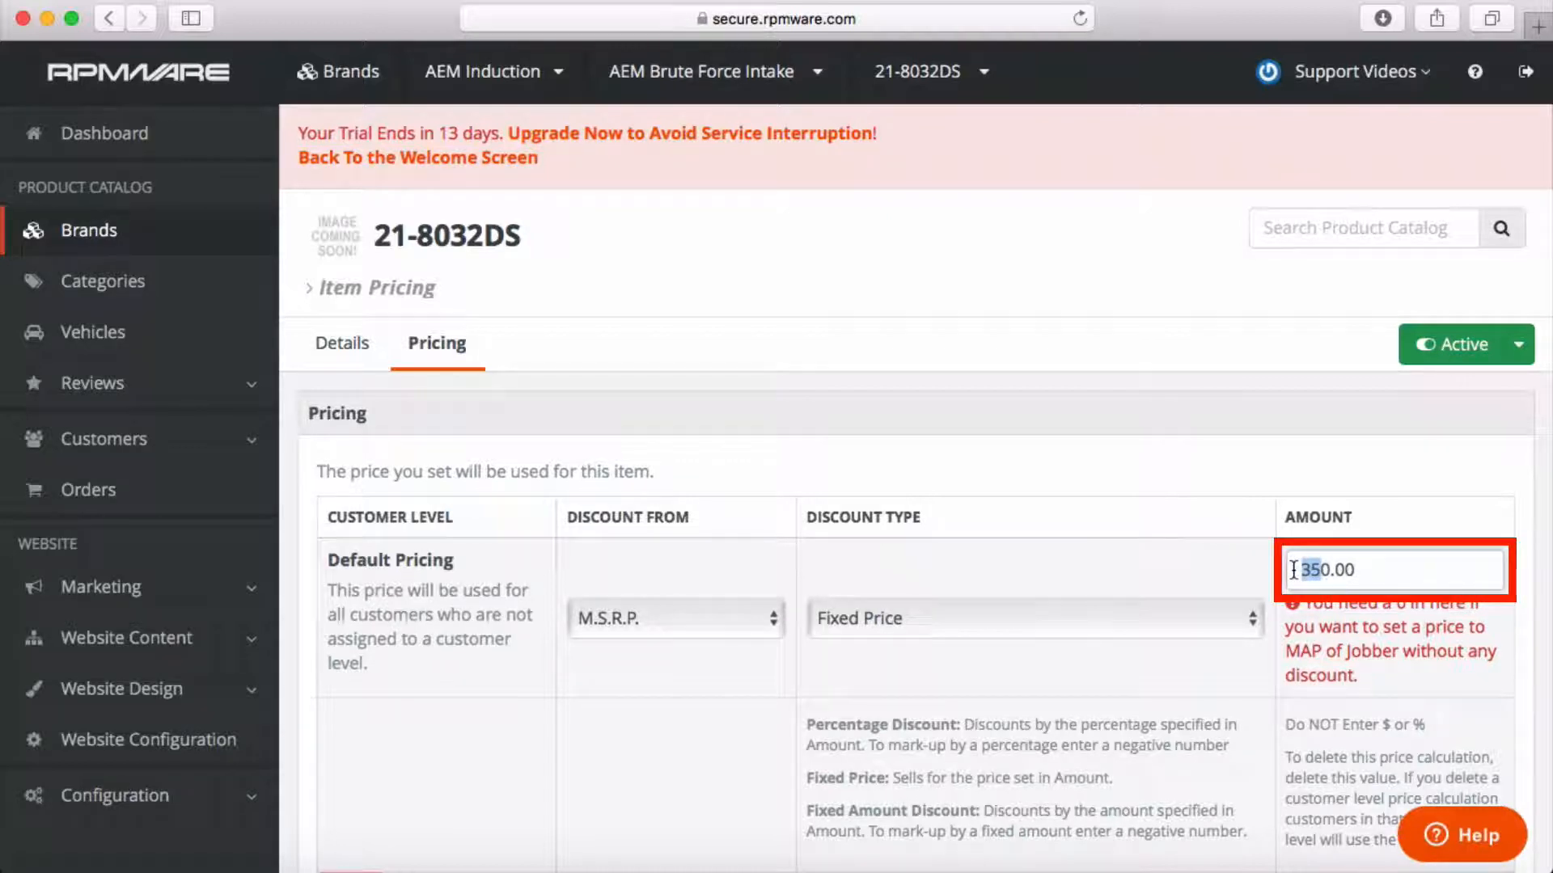
{"action": "left_click", "coordinate": [1304, 569]}
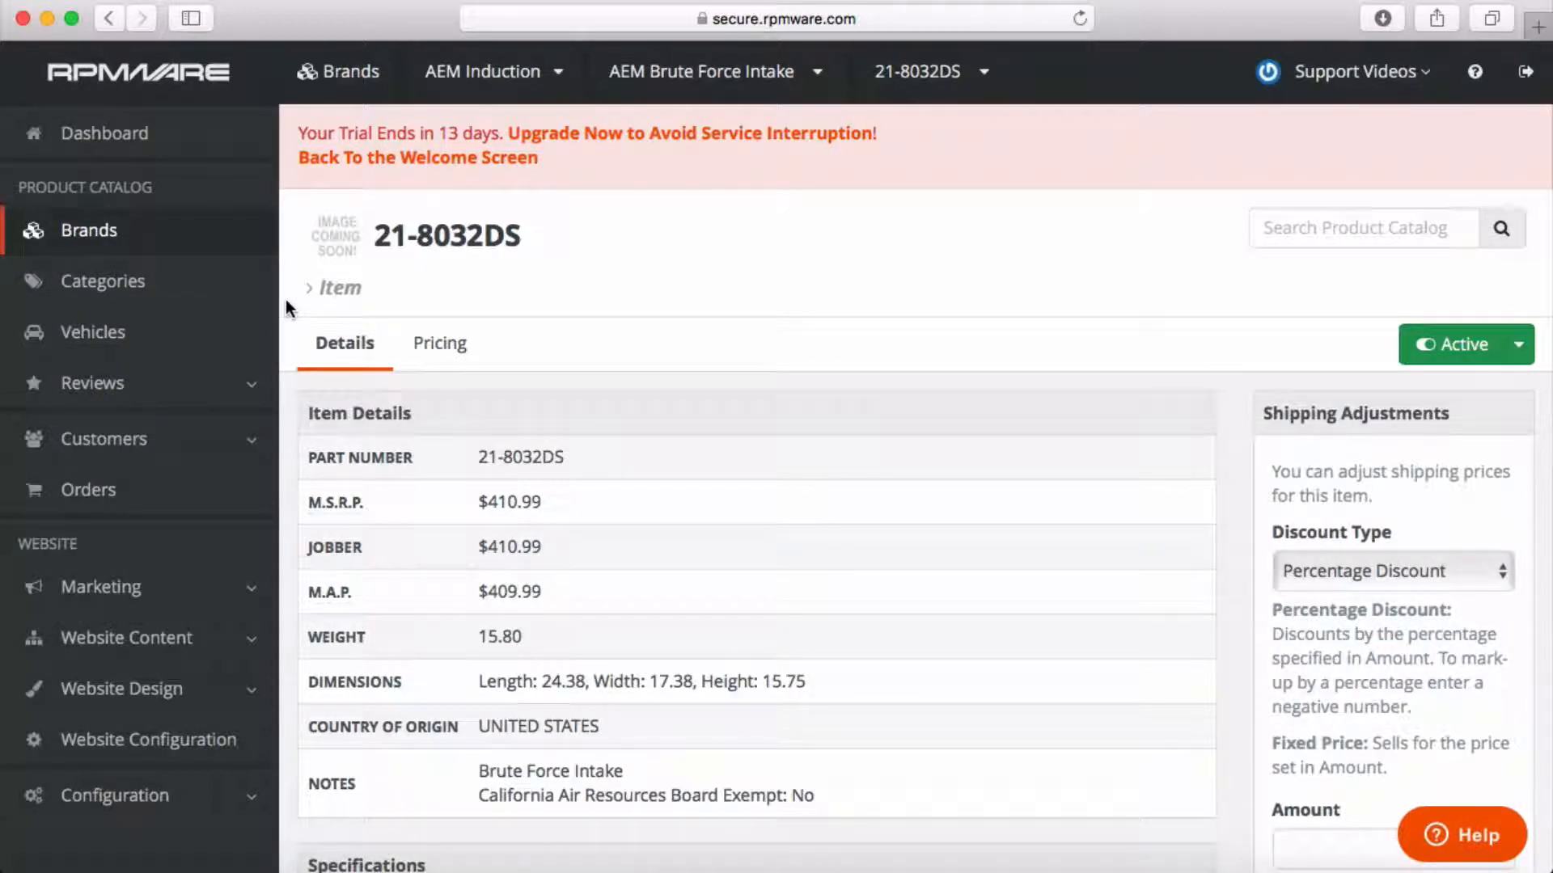
Go back to Brands, open AEM Induction and base its pricing on M.A.P.
{"action": "left_click", "coordinate": [99, 232]}
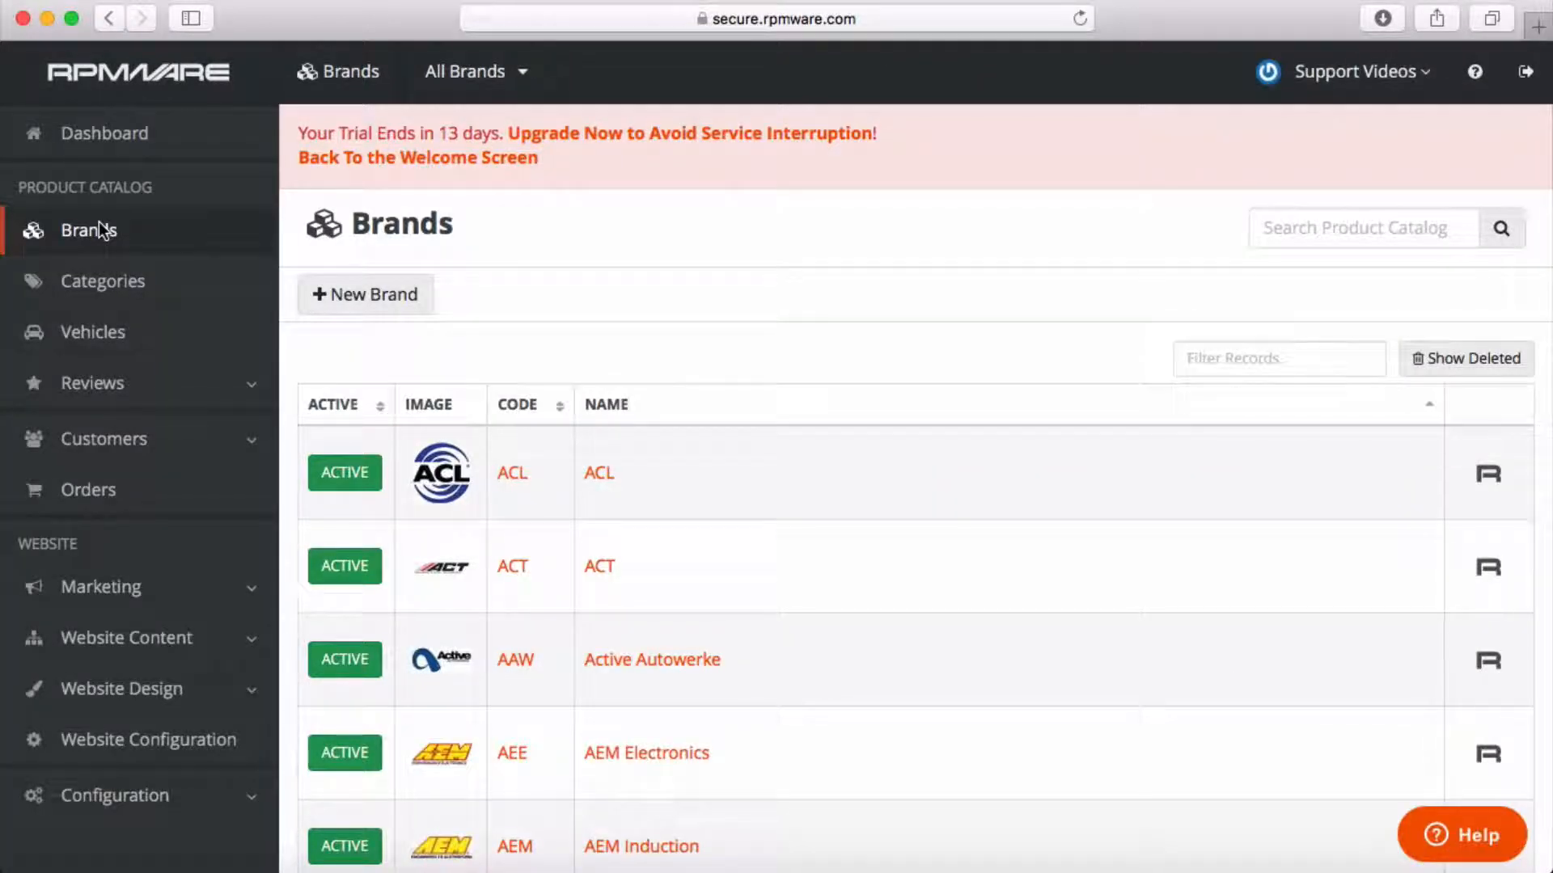
{"action": "left_click", "coordinate": [652, 845]}
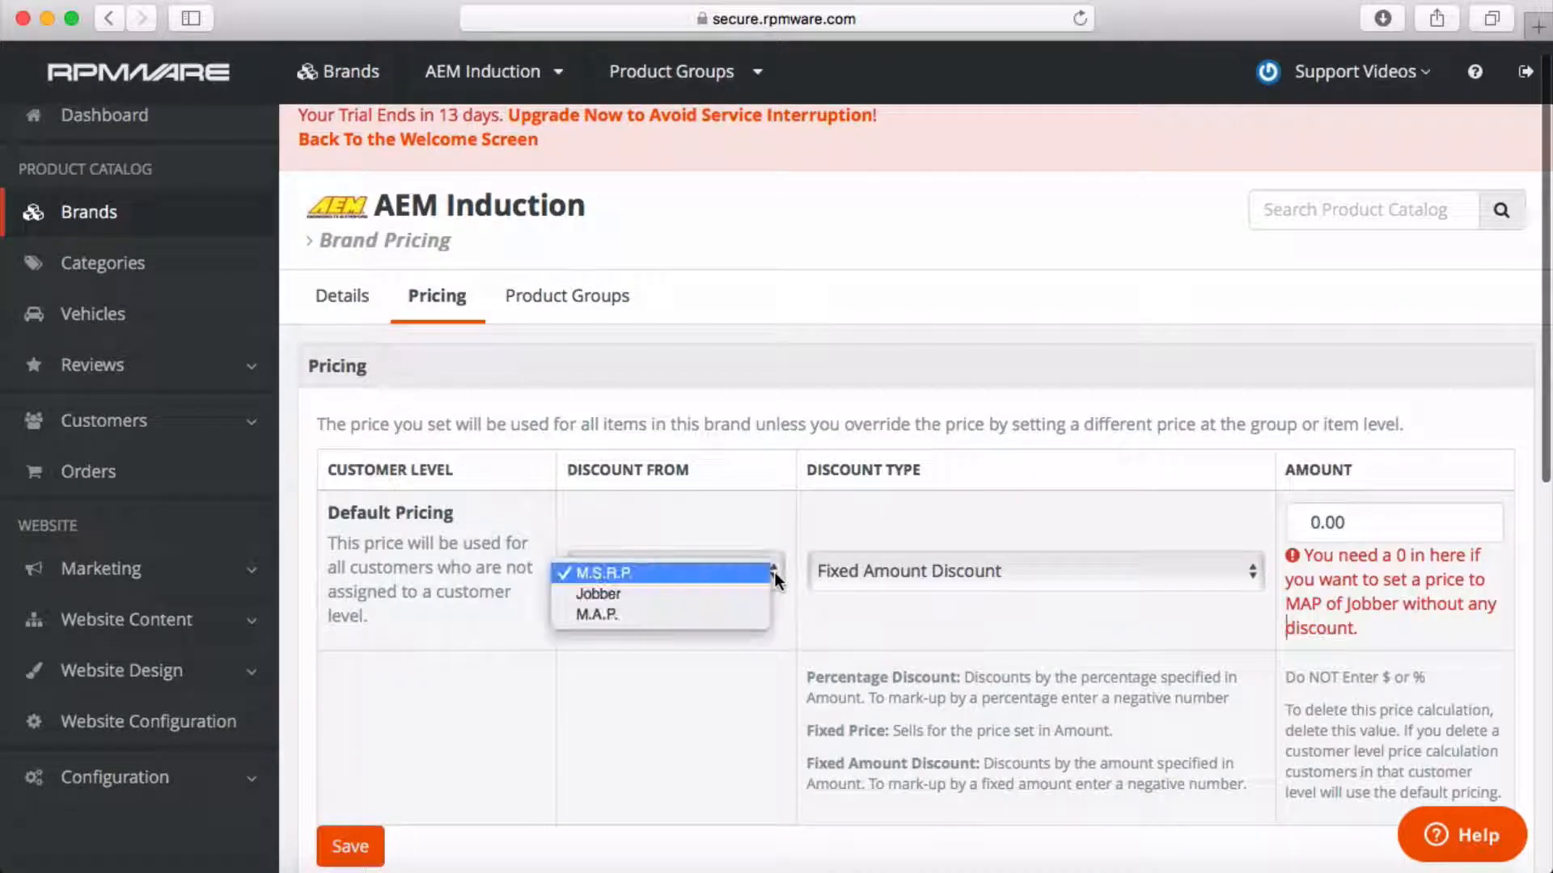
{"action": "left_click", "coordinate": [774, 571]}
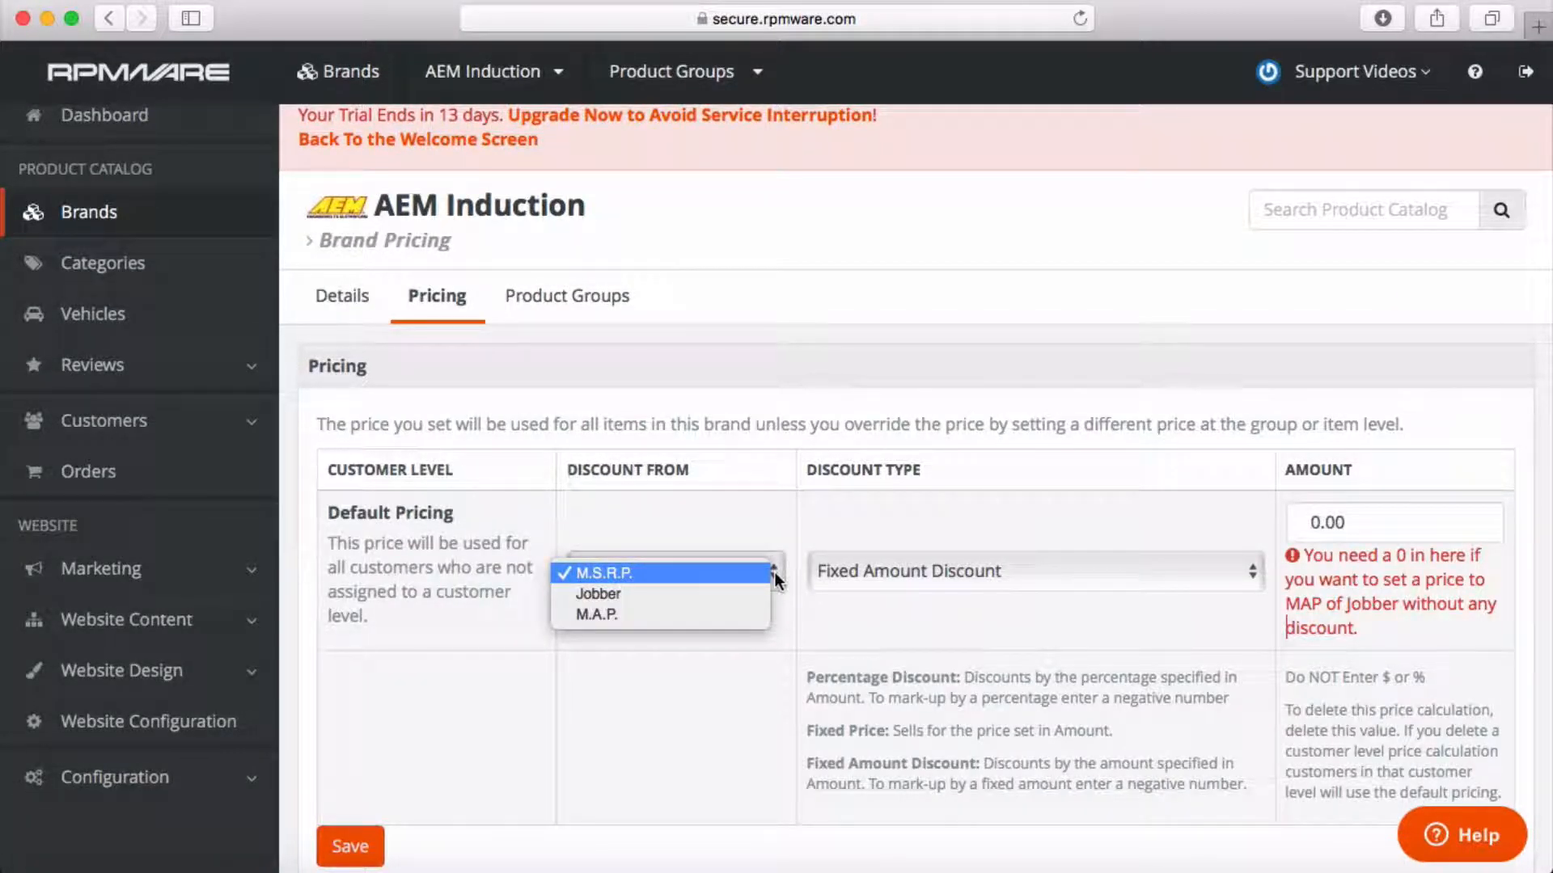
{"action": "left_click", "coordinate": [721, 615]}
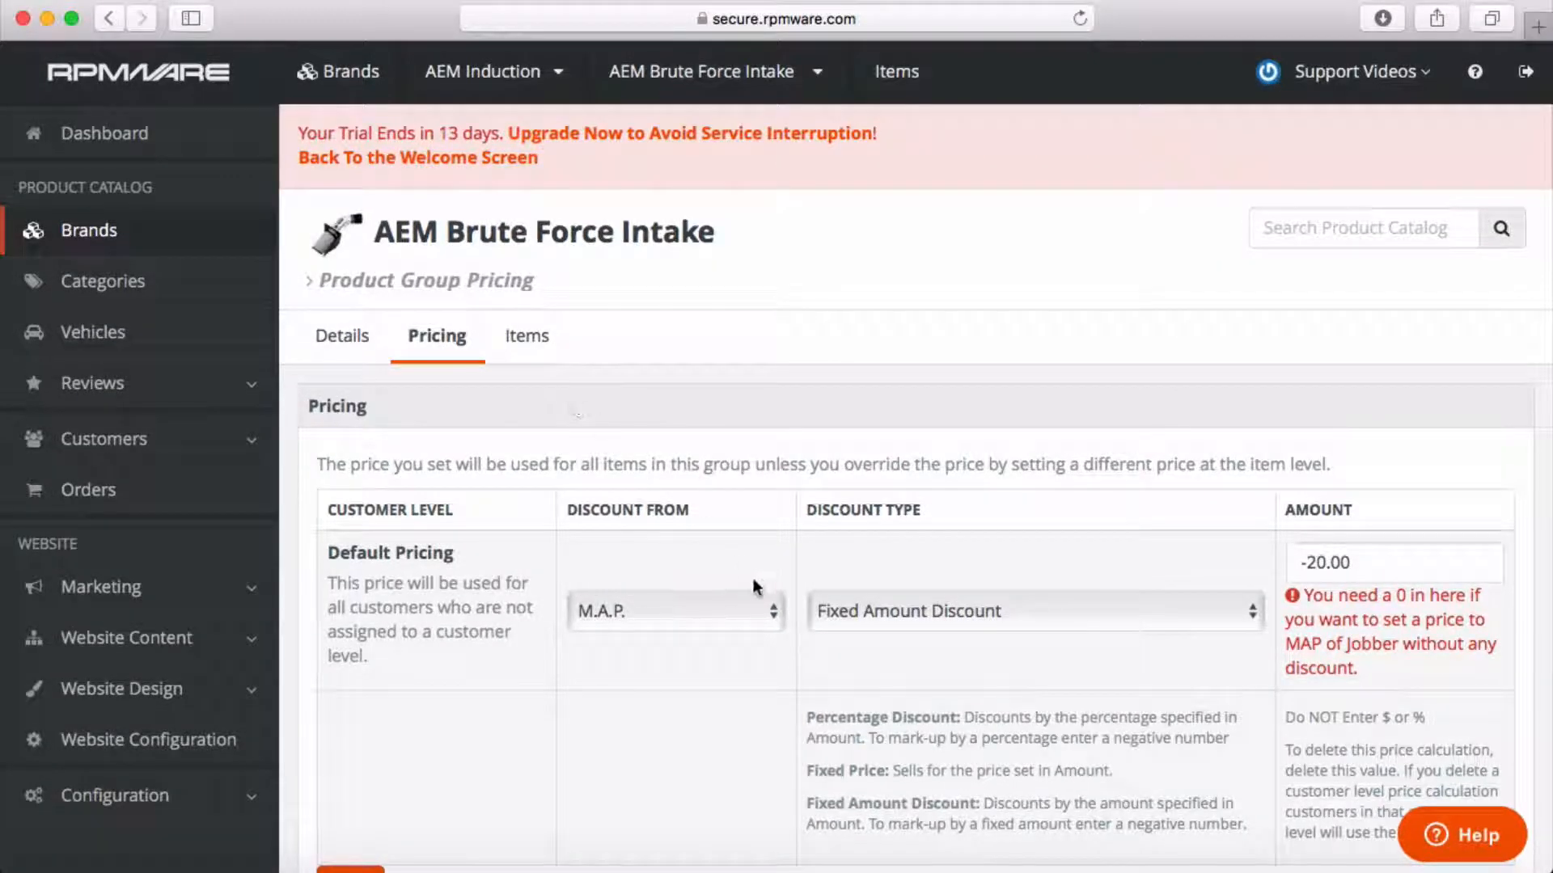
Keep the Brute Force Intake group's discount as Fixed Amount from M.A.P.
{"action": "left_click", "coordinate": [778, 608]}
{"action": "left_click", "coordinate": [777, 608]}
{"action": "left_click", "coordinate": [1254, 609]}
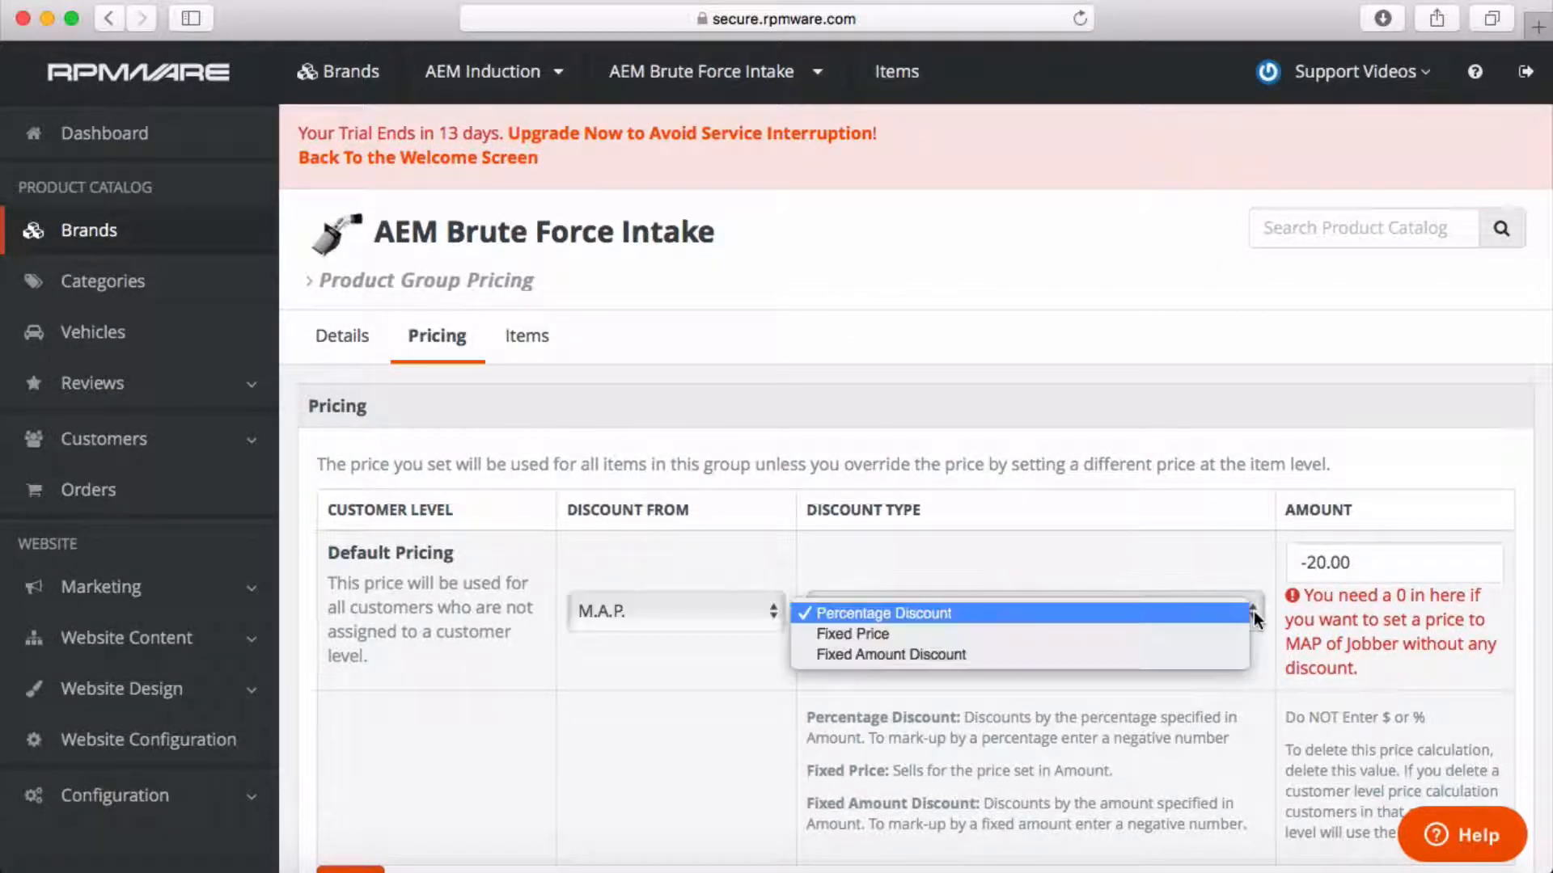
{"action": "left_click", "coordinate": [1219, 657]}
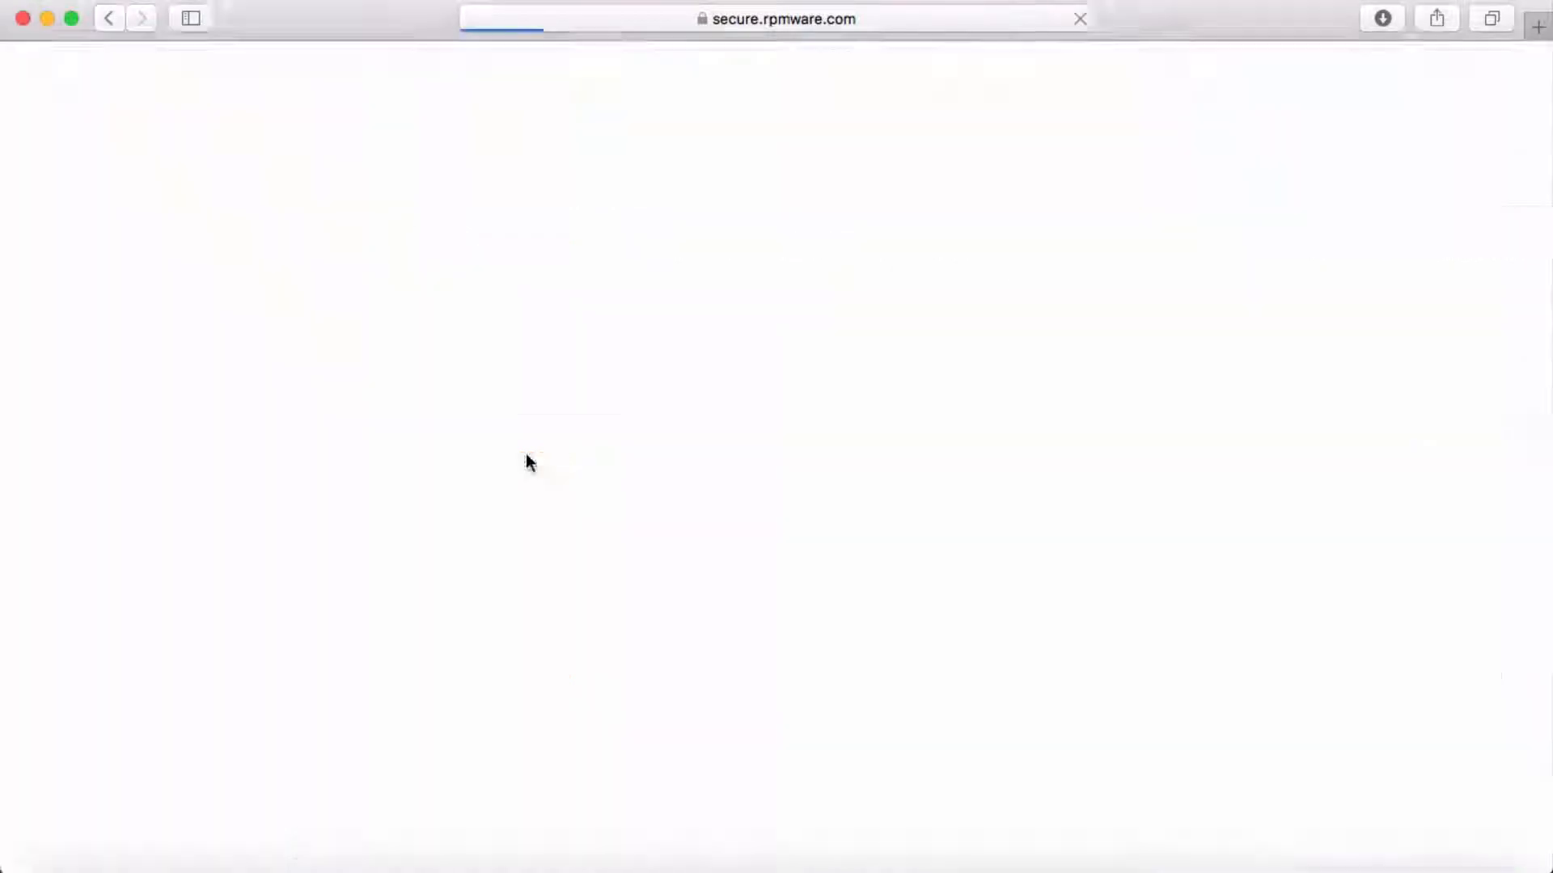
Confirm item 21-8032DS still shows a Fixed Price of 350.00 on its pricing settings.
{"action": "left_click", "coordinate": [525, 458]}
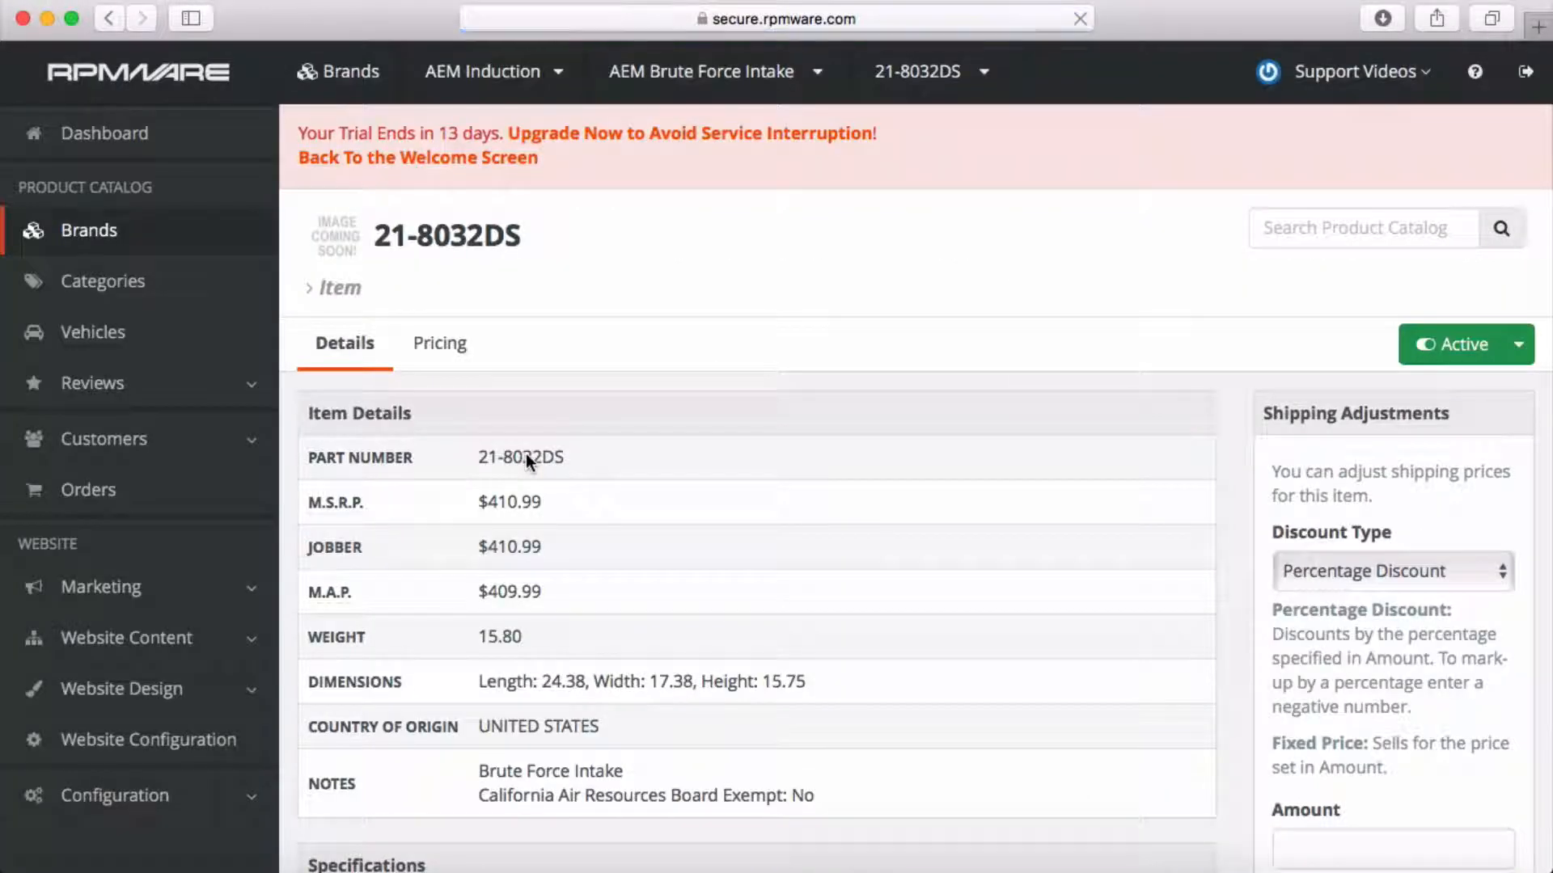
{"action": "left_click", "coordinate": [439, 343]}
{"action": "left_click_drag", "start_coordinate": [1321, 570], "coordinate": [1294, 570]}
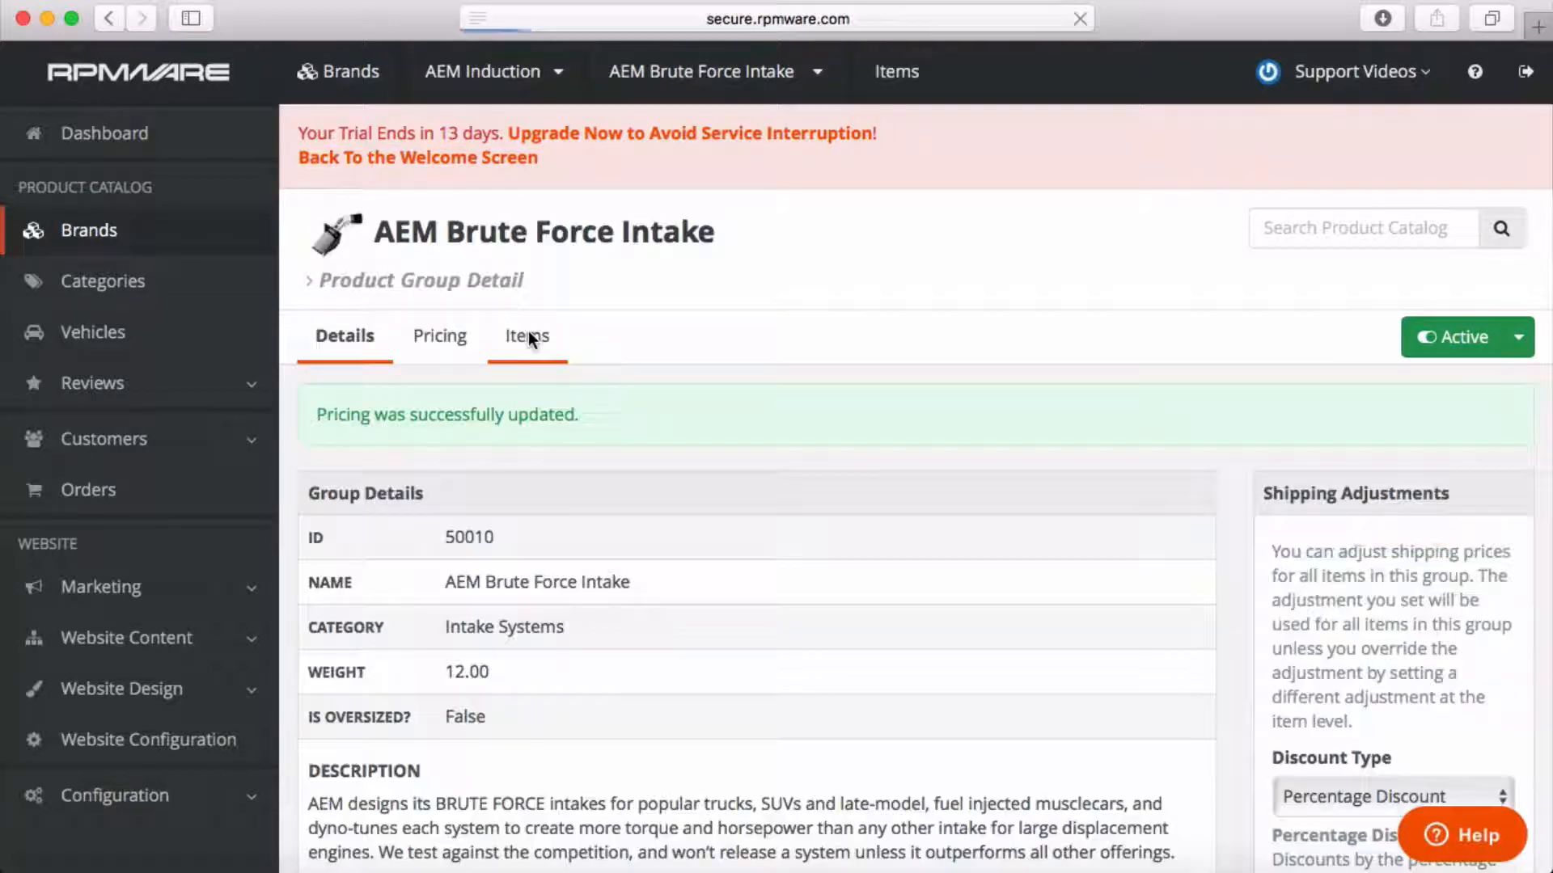
Compare that override with the item's $409.99 M.A.P. on its details in the Brute Force Intake list.
{"action": "left_click", "coordinate": [527, 336]}
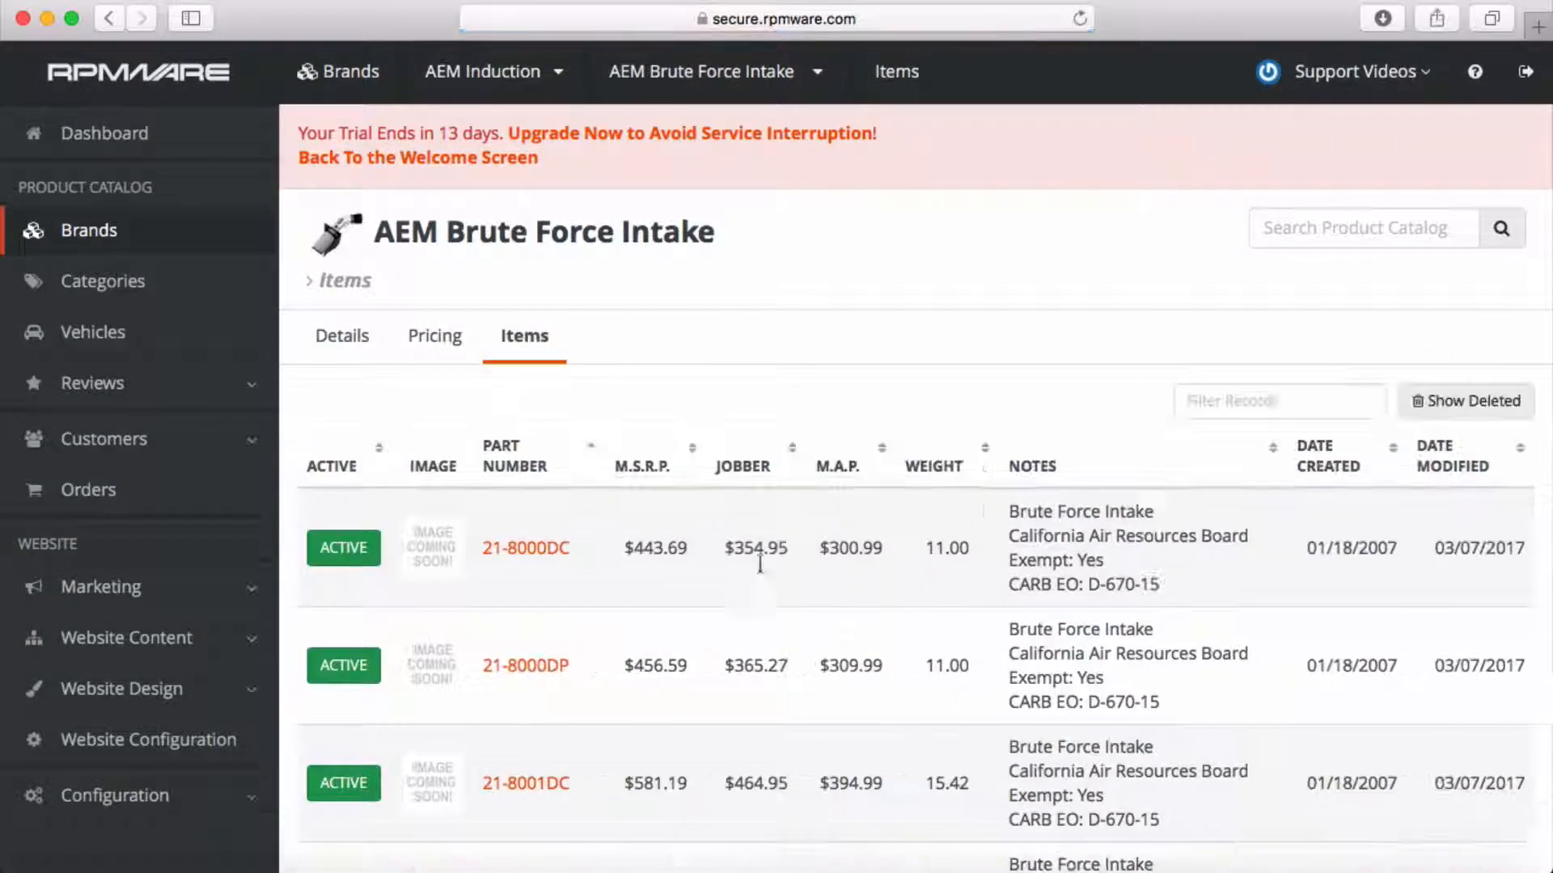
{"action": "scroll", "coordinate": [841, 509], "scroll_direction": "down", "scroll_amount": 4}
{"action": "scroll", "coordinate": [841, 507], "scroll_direction": "down", "scroll_amount": 15}
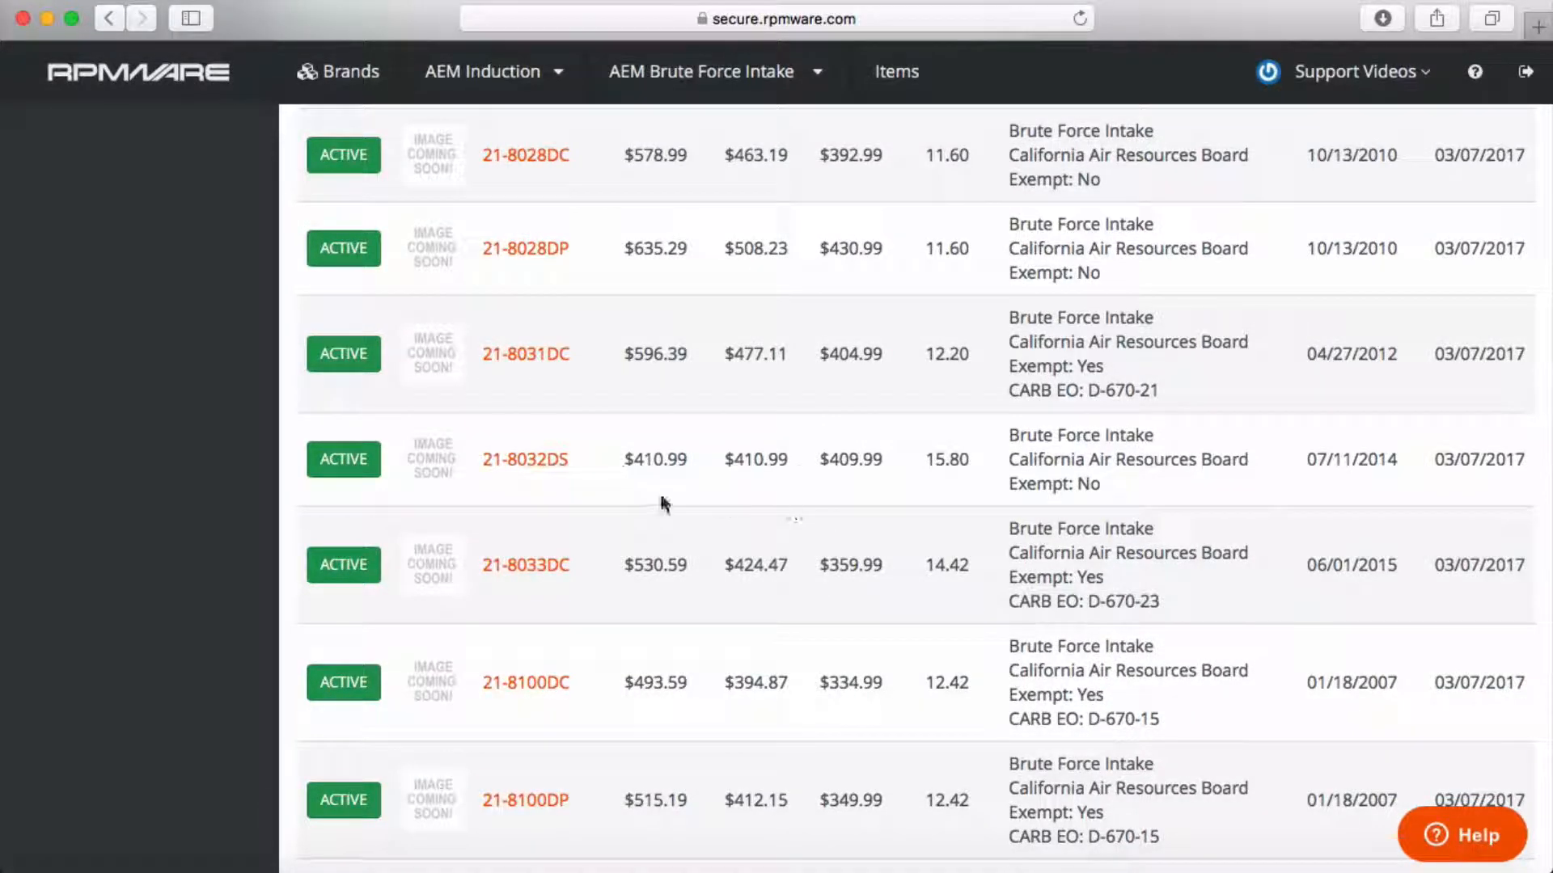
{"action": "left_click", "coordinate": [527, 460]}
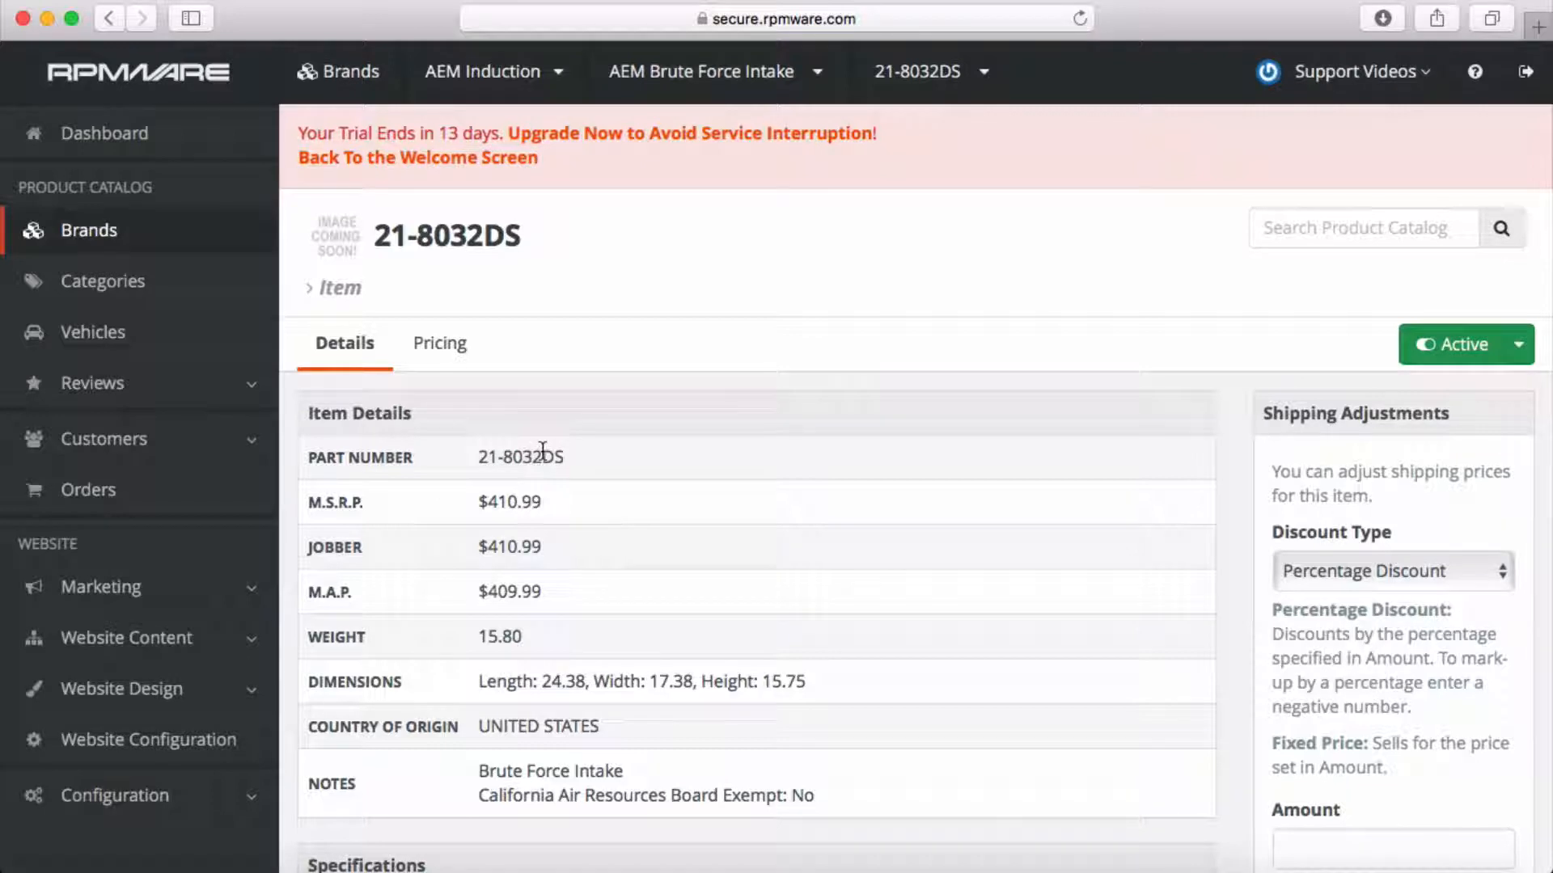
{"action": "left_click_drag", "start_coordinate": [475, 593], "coordinate": [554, 597]}
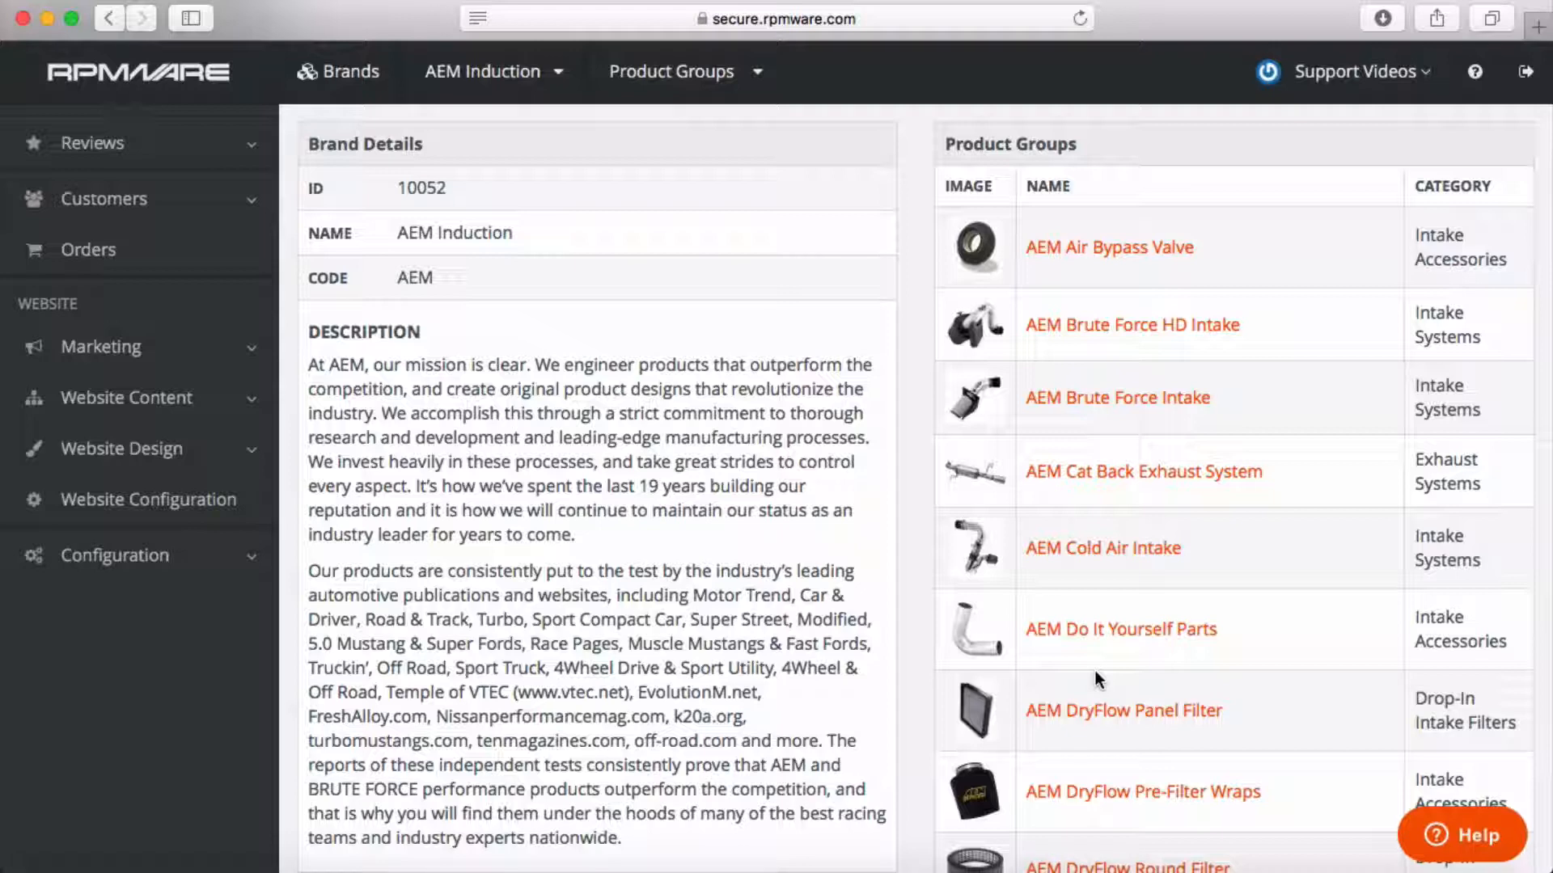
{"action": "scroll", "coordinate": [1094, 671], "scroll_direction": "up", "scroll_amount": 2}
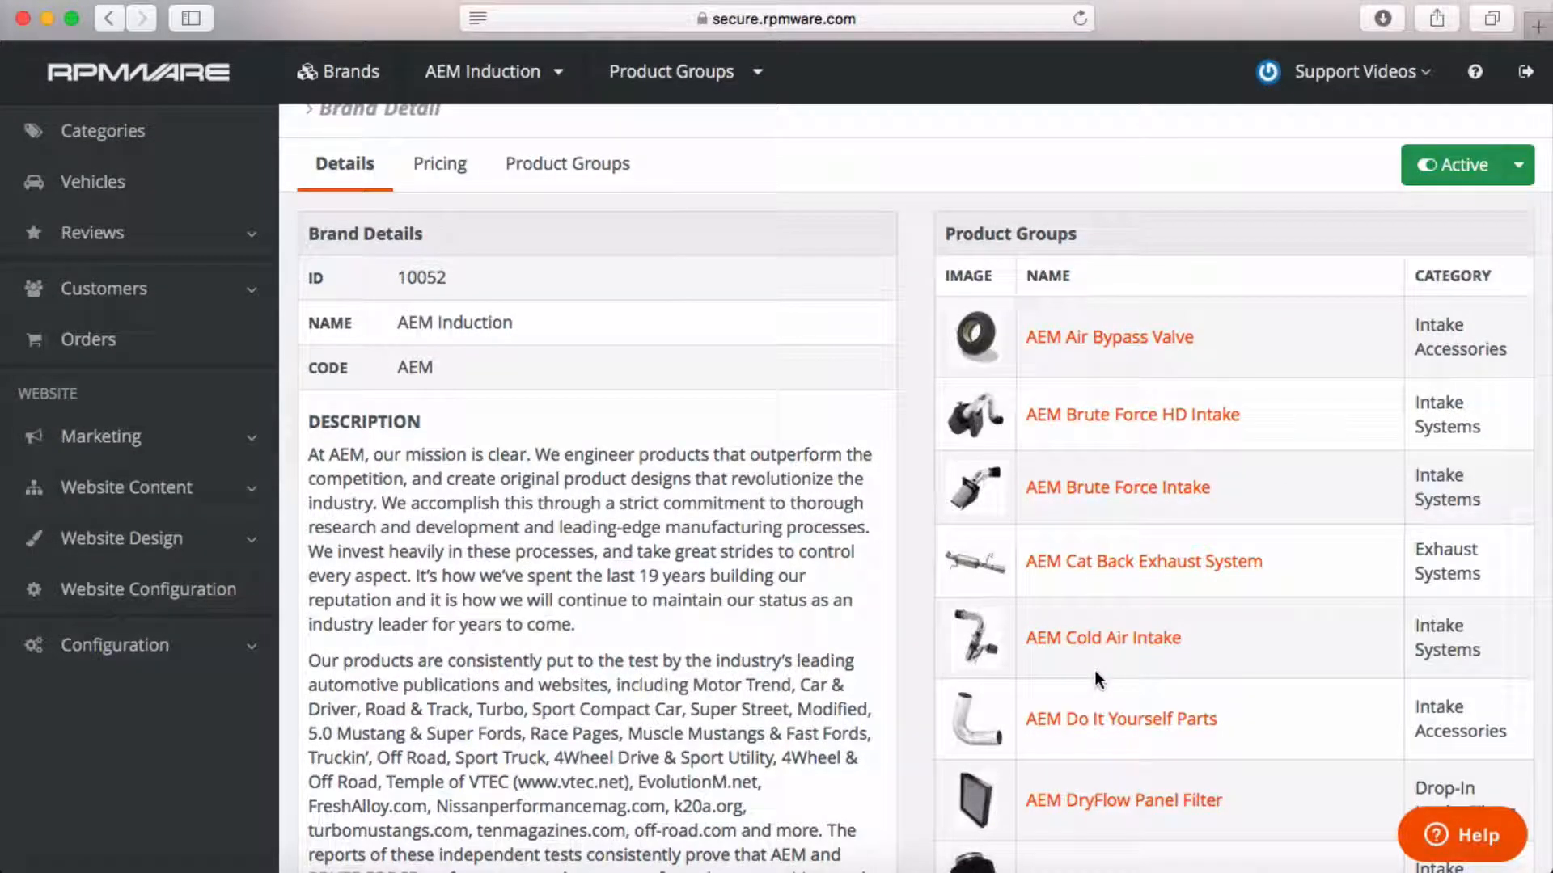
Review the AEM DryFlow Panel Filter items, such as 21-2075DK at $91.29 M.S.R.P. / $72.99 M.A.P.
{"action": "scroll", "coordinate": [1094, 671], "scroll_direction": "down", "scroll_amount": 5}
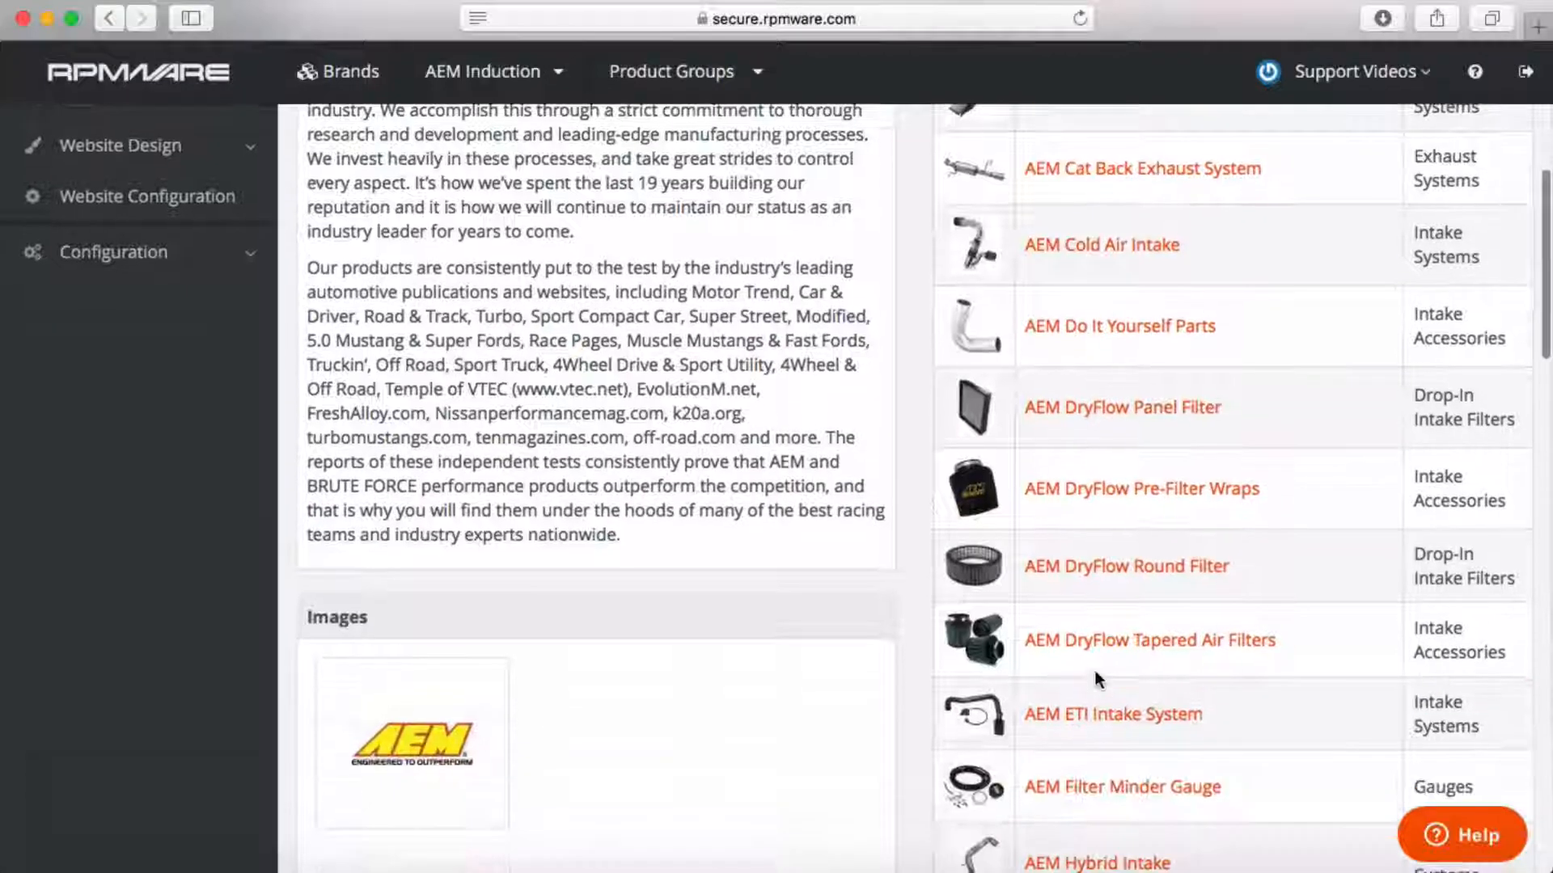
{"action": "left_click", "coordinate": [1156, 406]}
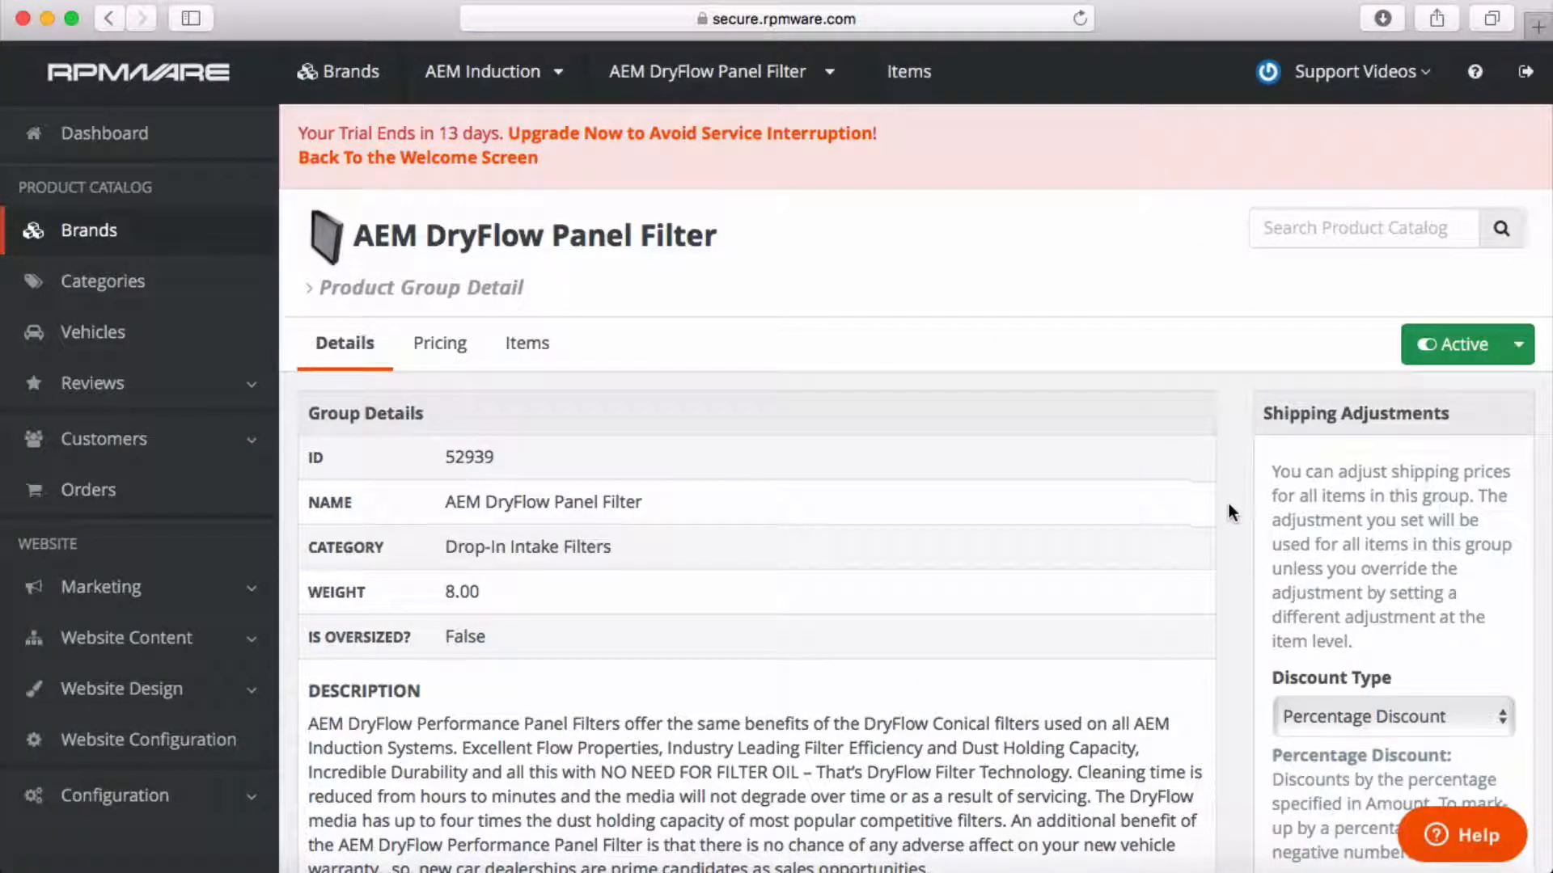
{"action": "left_click", "coordinate": [534, 342]}
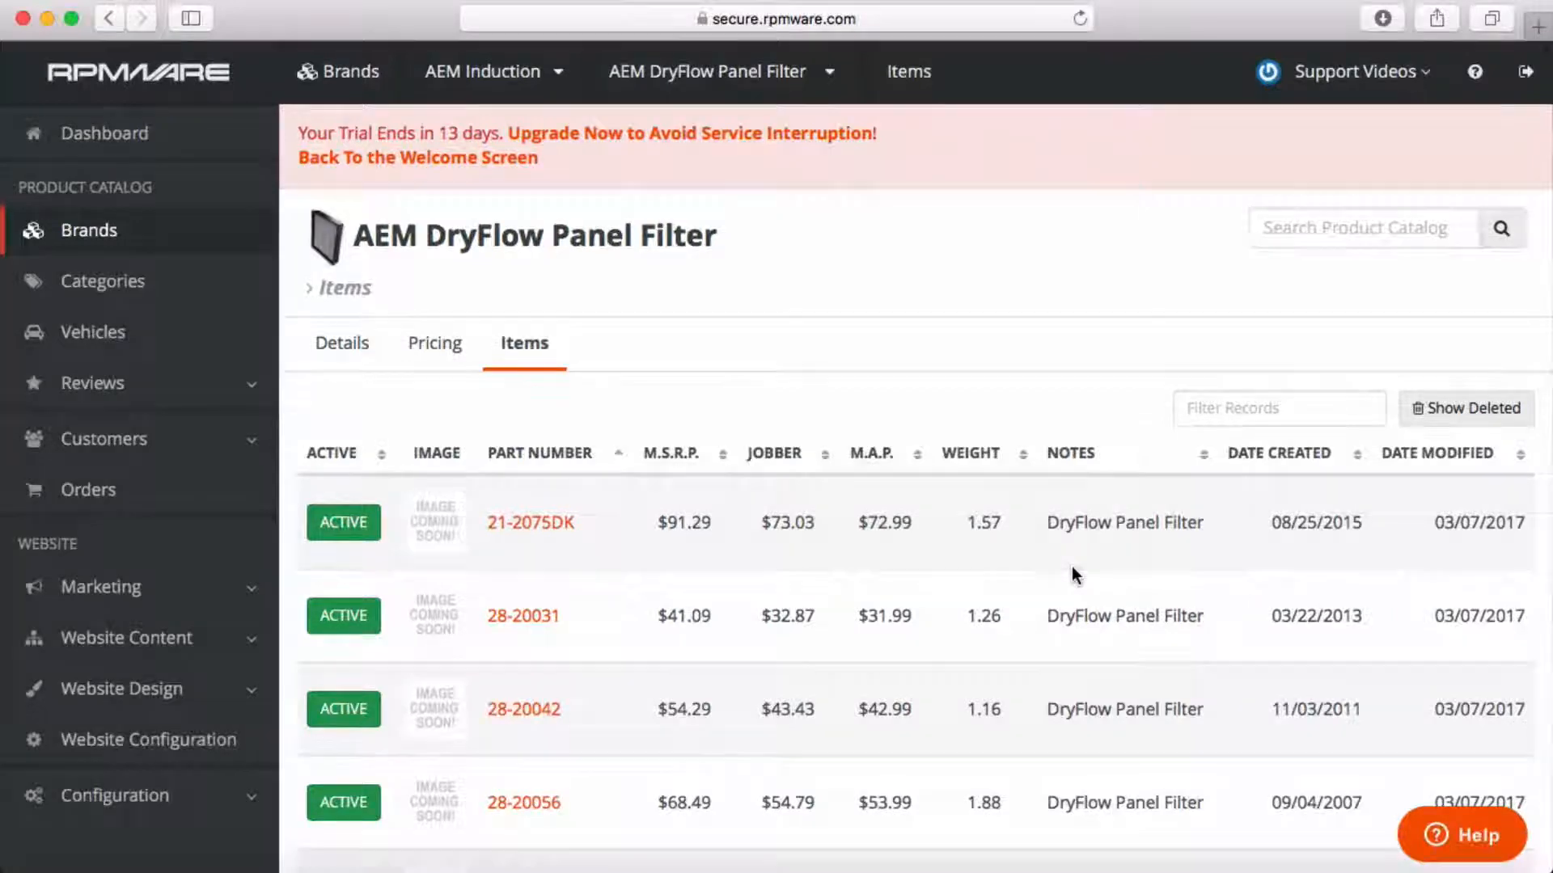
{"action": "scroll", "coordinate": [1071, 567], "scroll_direction": "down", "scroll_amount": 10}
{"action": "scroll", "coordinate": [1070, 566], "scroll_direction": "down", "scroll_amount": 2}
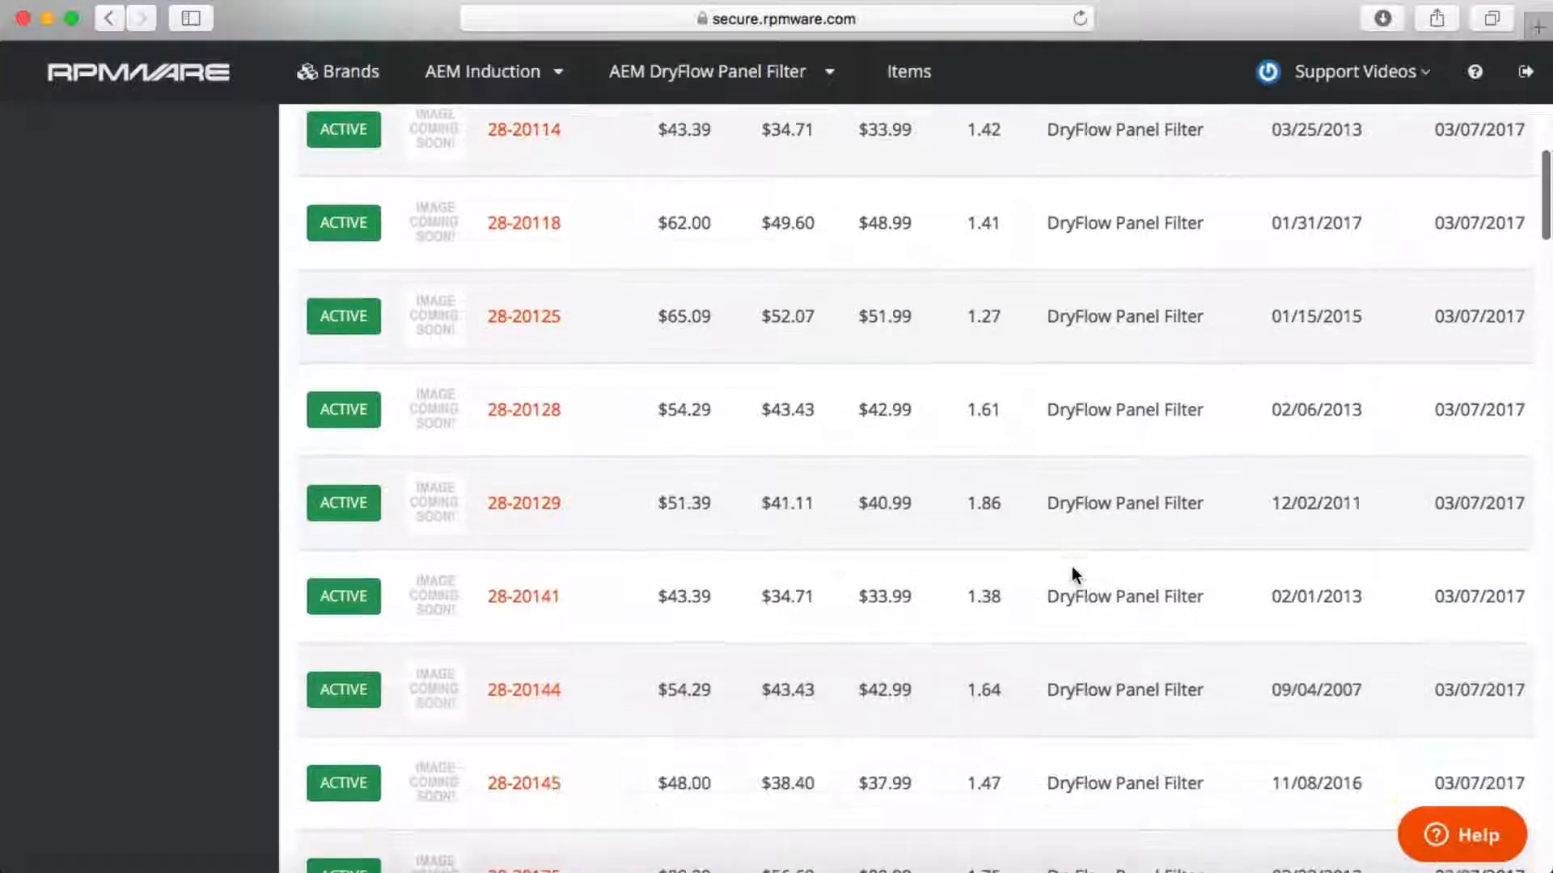
{"action": "scroll", "coordinate": [1071, 566], "scroll_direction": "down", "scroll_amount": 3}
{"action": "scroll", "coordinate": [1070, 566], "scroll_direction": "down", "scroll_amount": 2}
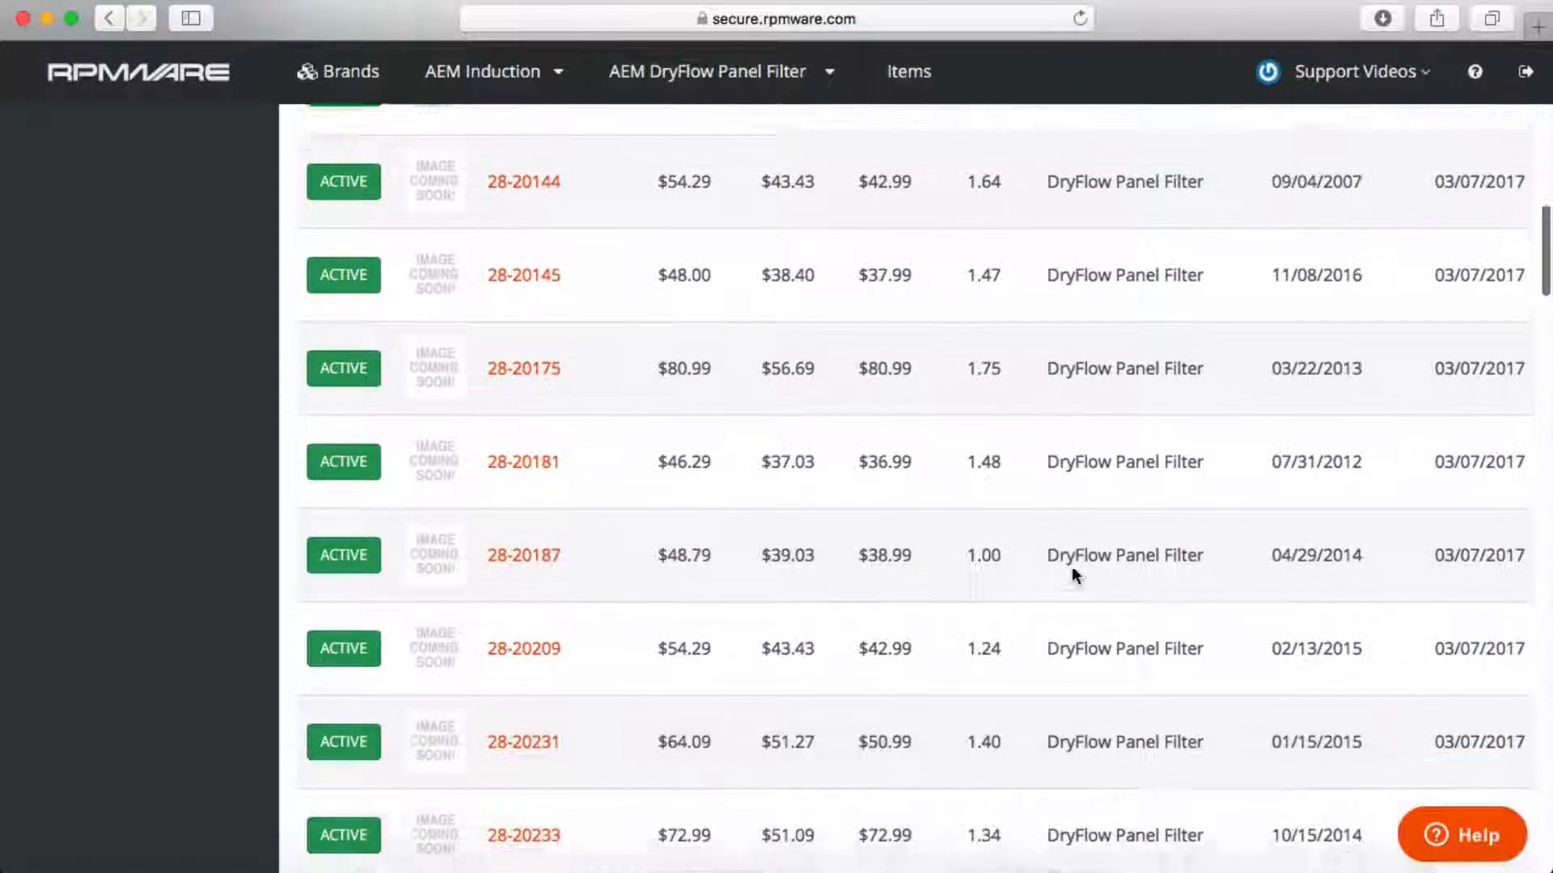
{"action": "scroll", "coordinate": [1070, 566], "scroll_direction": "up", "scroll_amount": 8}
{"action": "scroll", "coordinate": [1071, 566], "scroll_direction": "up", "scroll_amount": 10}
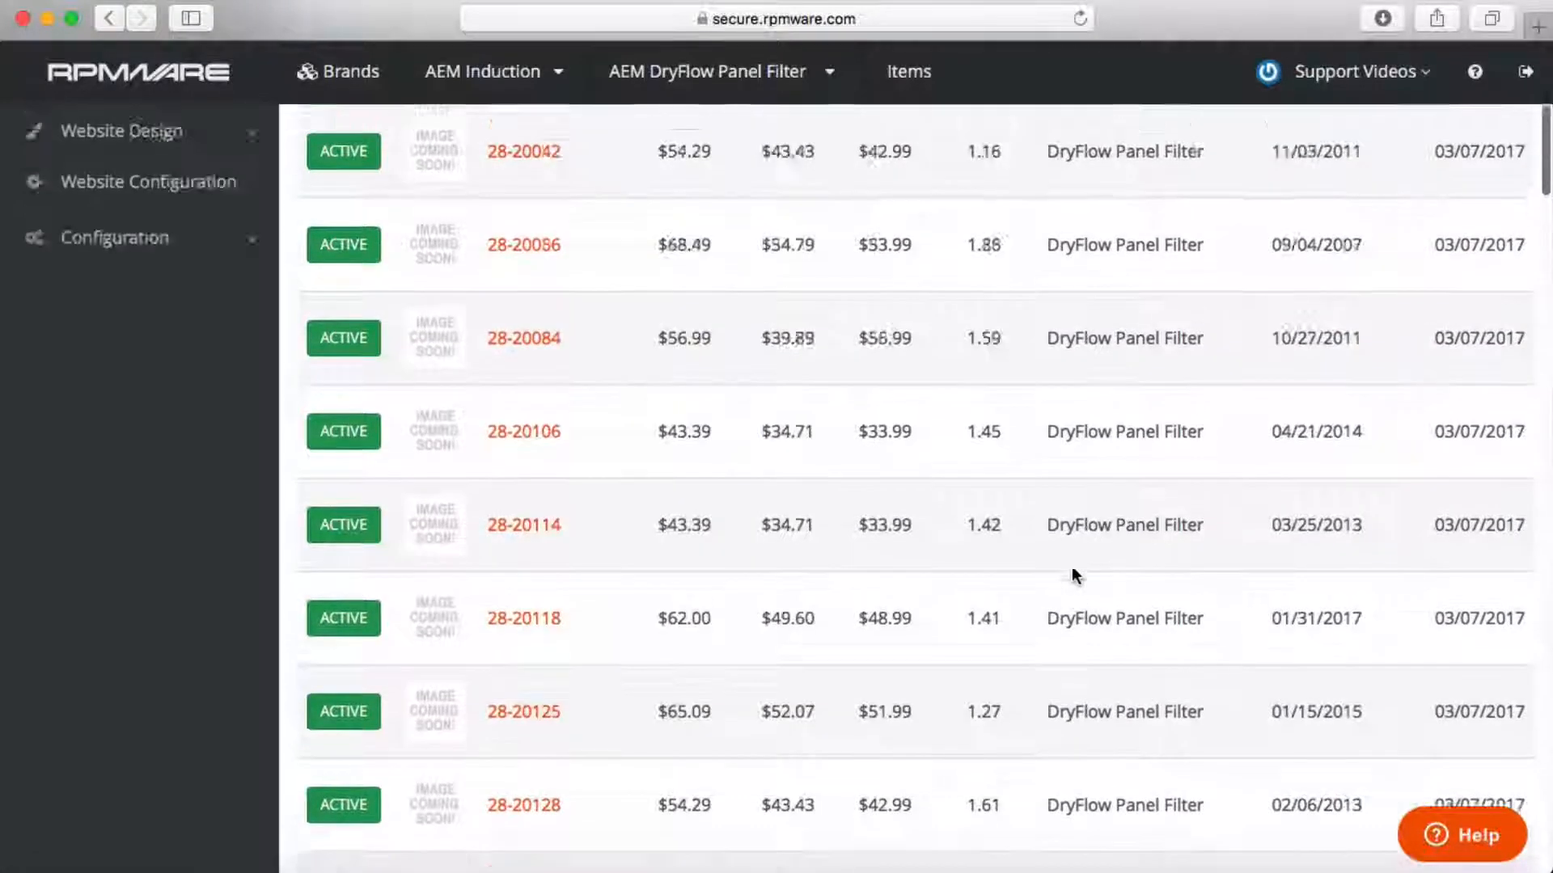